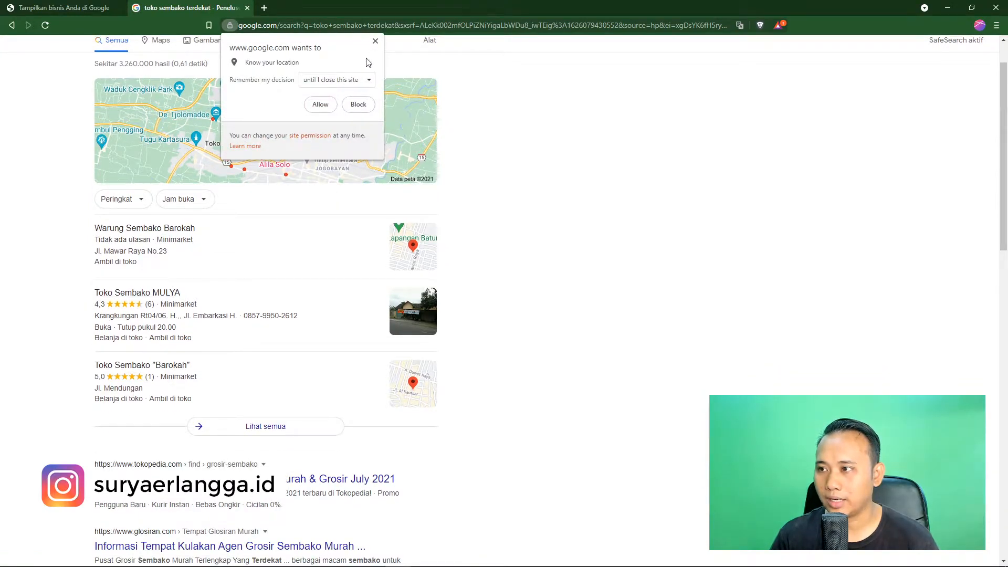
- Dismiss the location-sharing request and scroll back to the top of the 'toko sembako terdekat' results
click(375, 41)
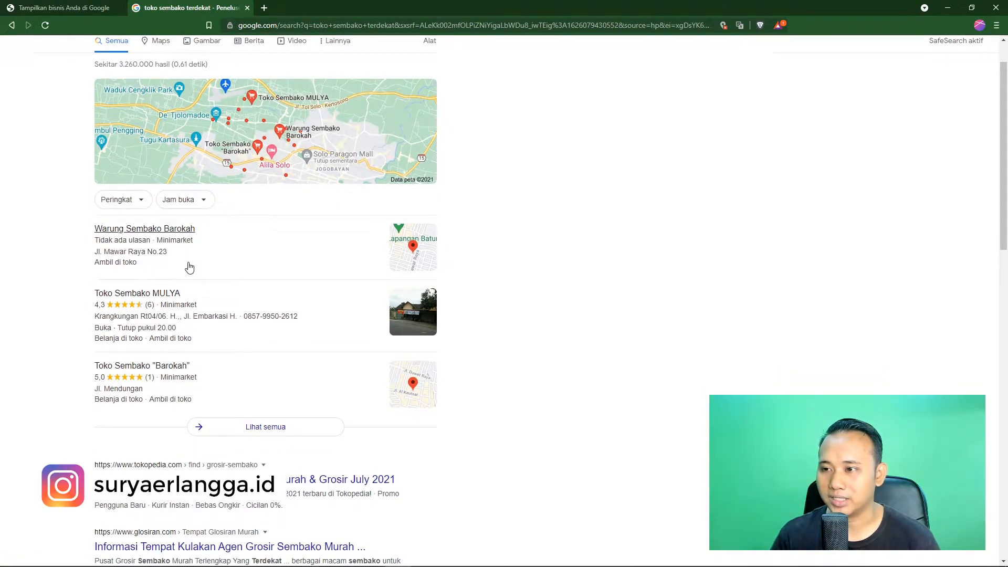
scroll(189, 266, up, 1)
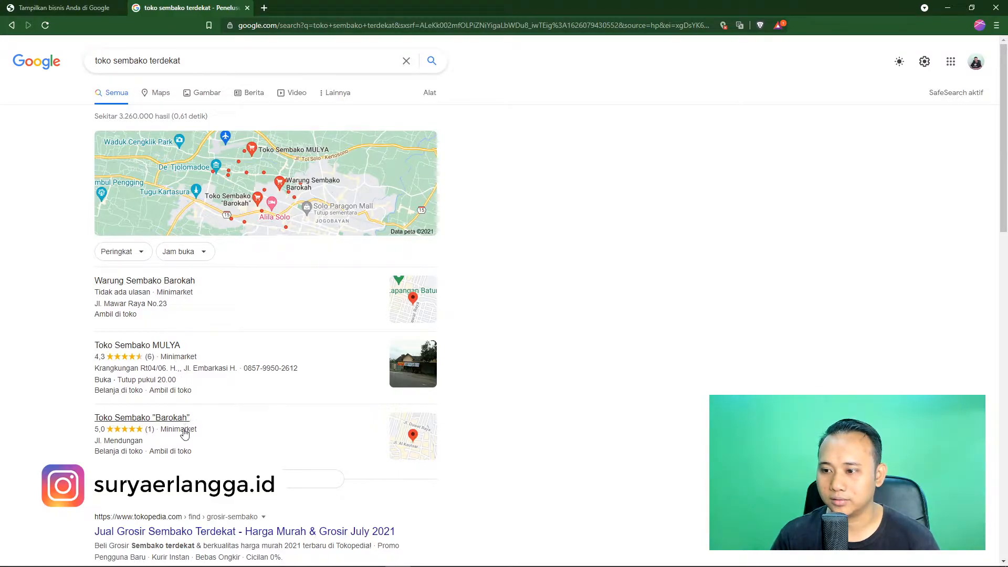
- Replace the 'sembako' business category with Minimarket in the profile form
click(70, 11)
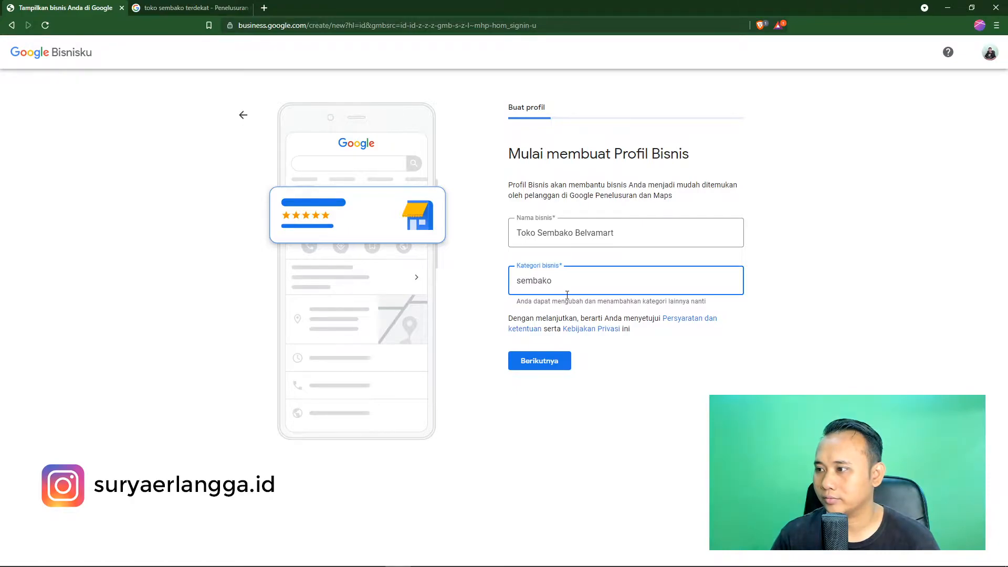
drag(562, 282, 505, 296)
text(m)
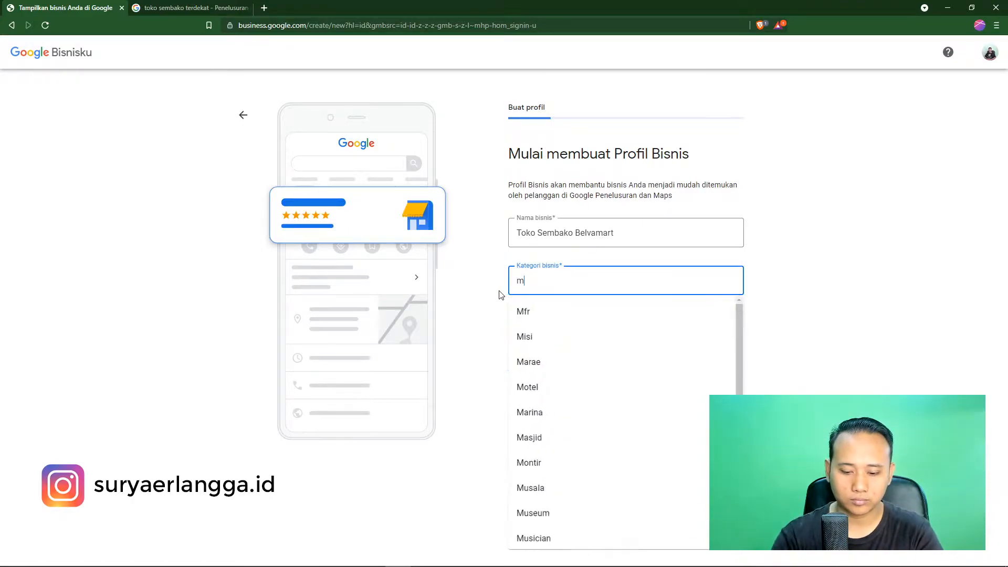
text(inimar)
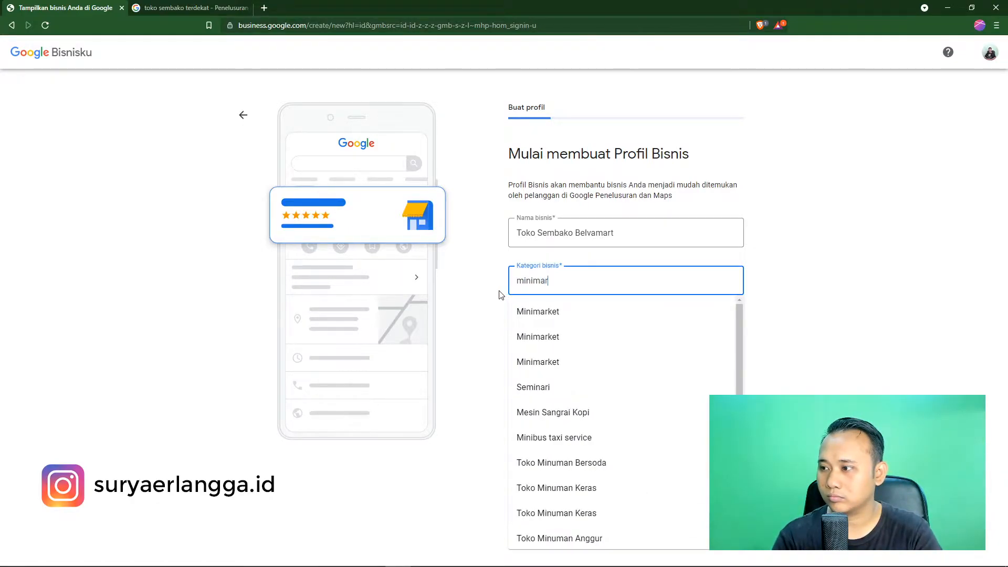
click(549, 319)
click(607, 424)
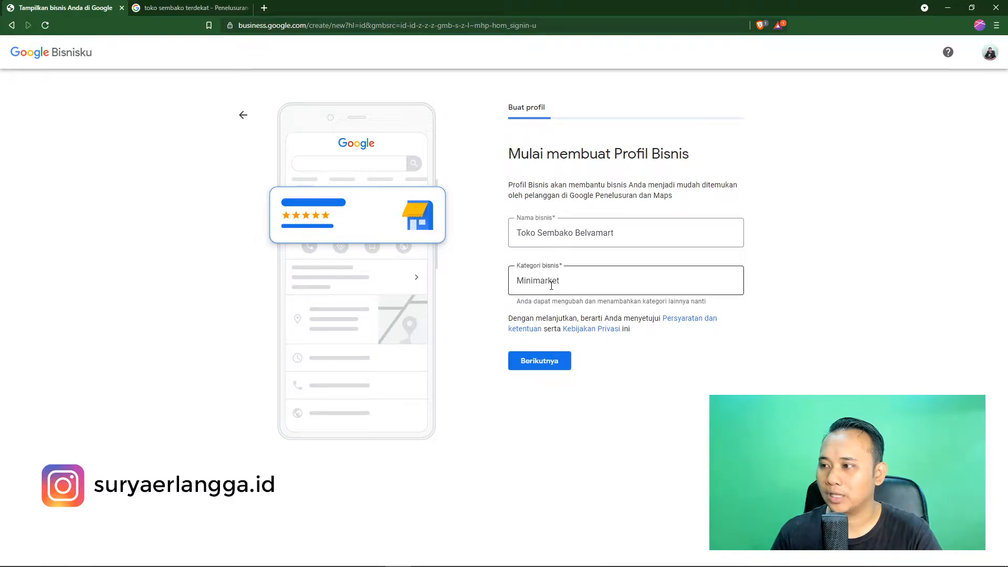
click(196, 8)
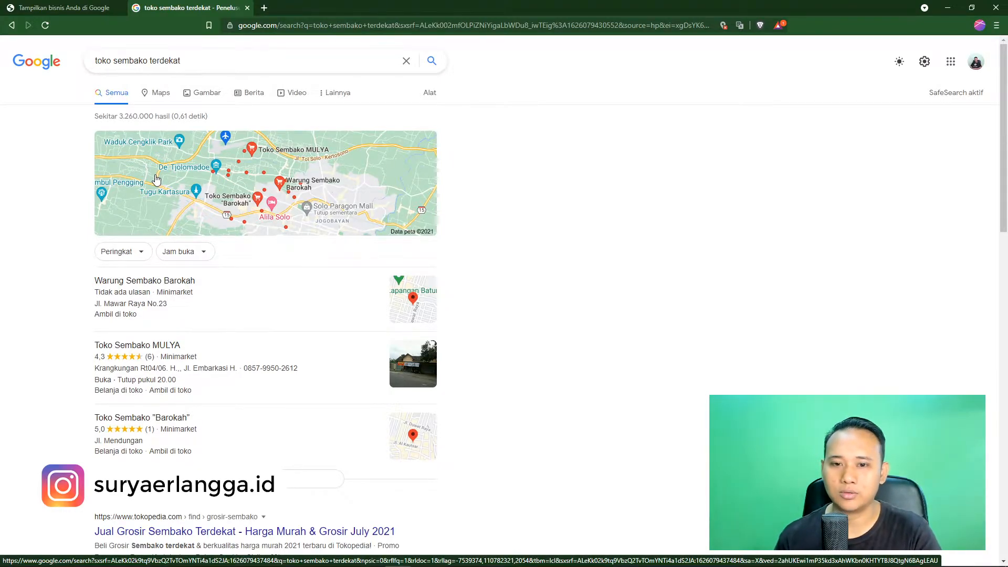
click(70, 8)
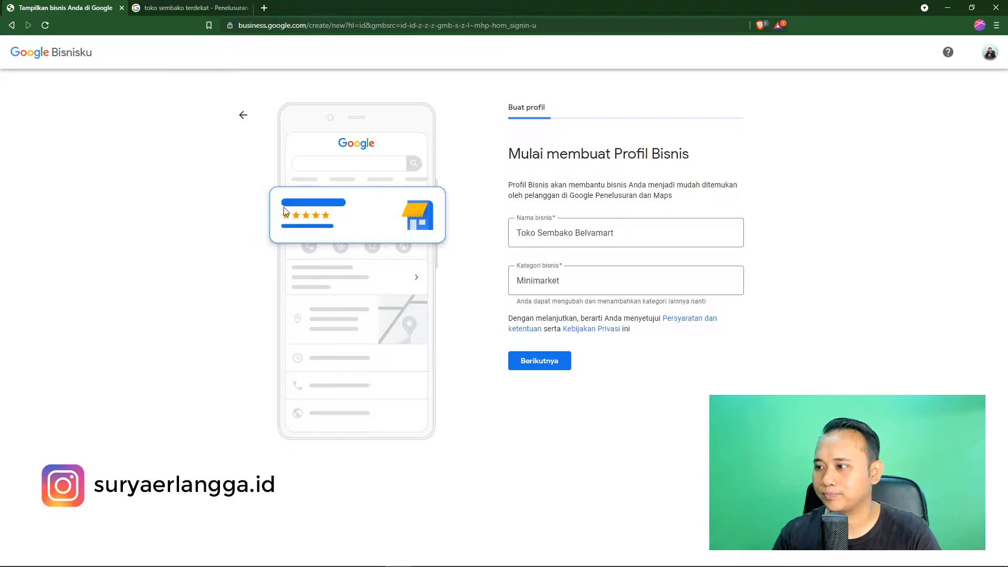
- Answer Ya to having a location customers can visit, then advance to the address step
click(551, 367)
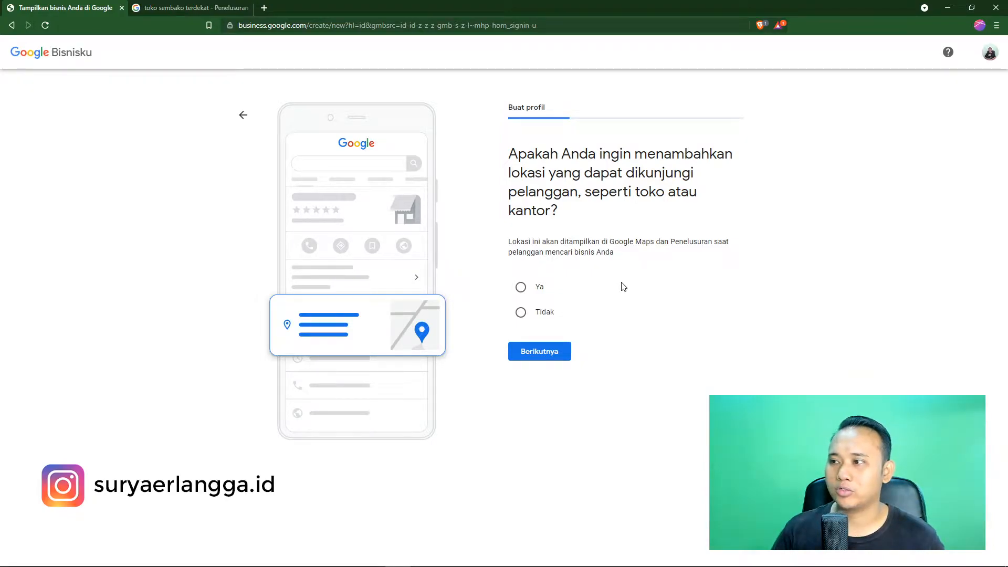
click(187, 10)
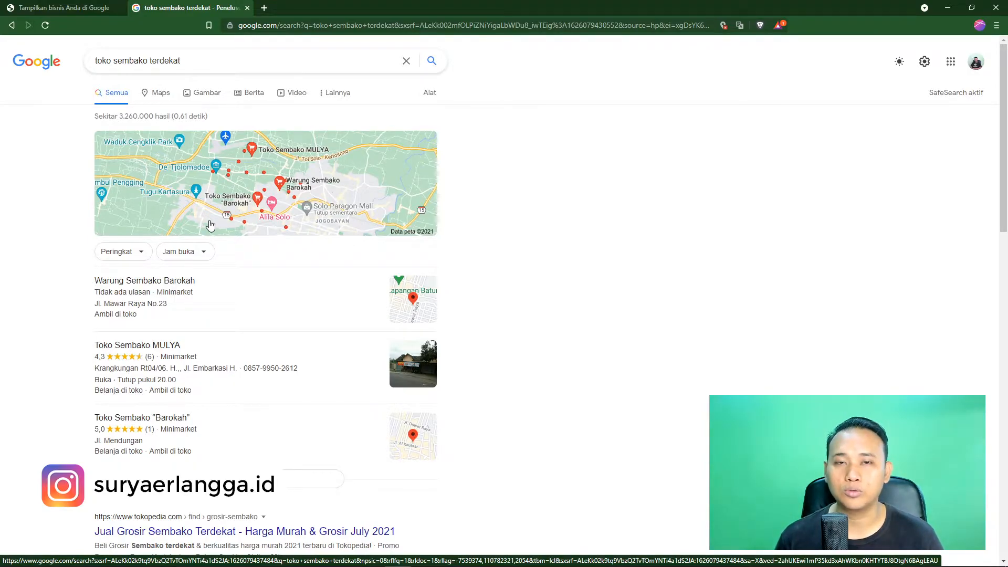
click(84, 7)
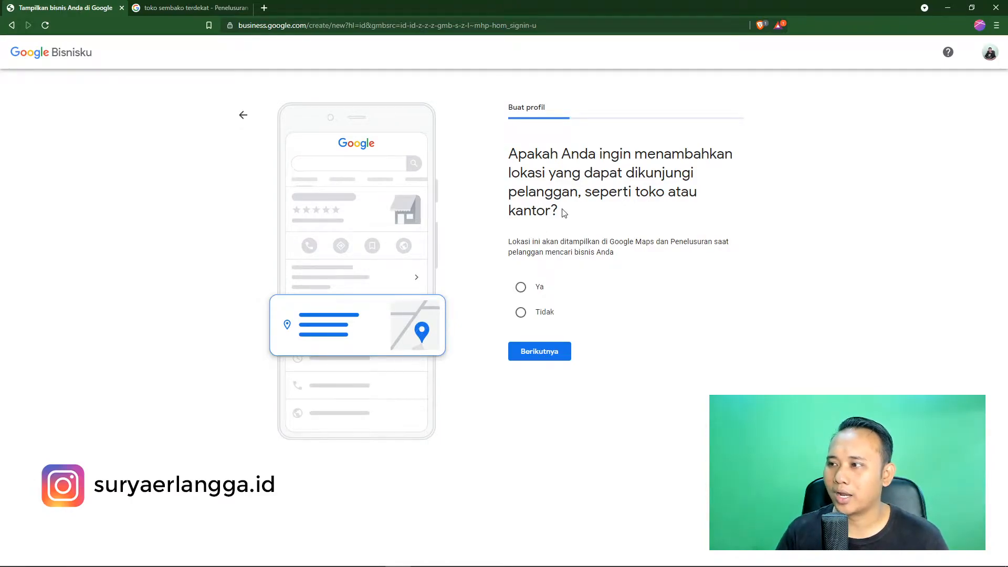
click(520, 287)
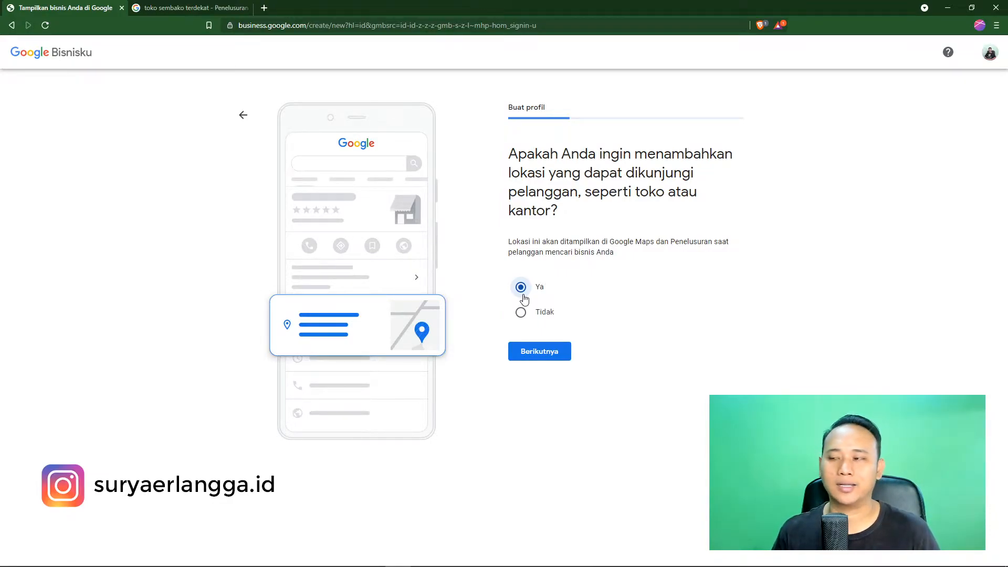
click(548, 359)
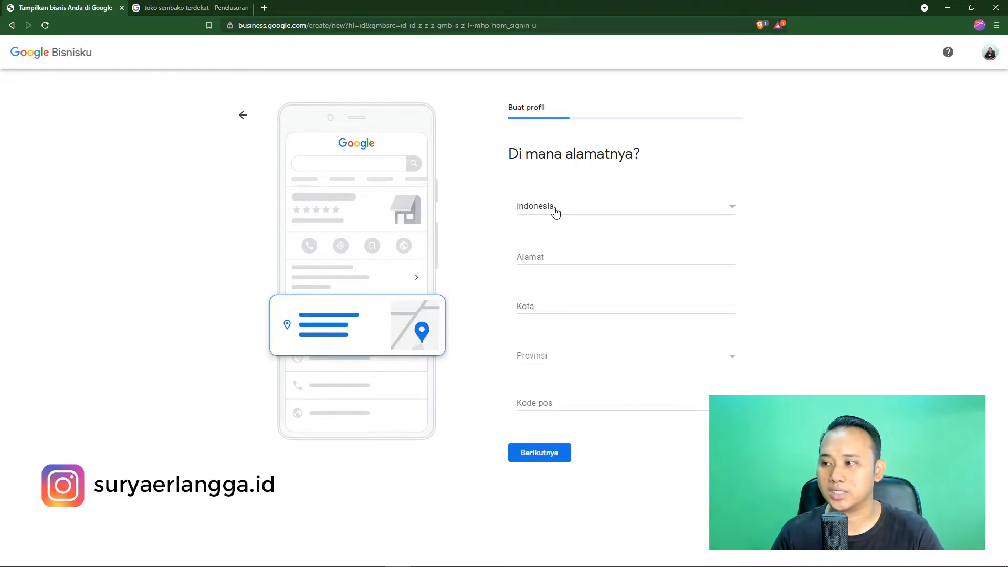
- Enter the shop's street address and Sukoharjo as the city
click(571, 255)
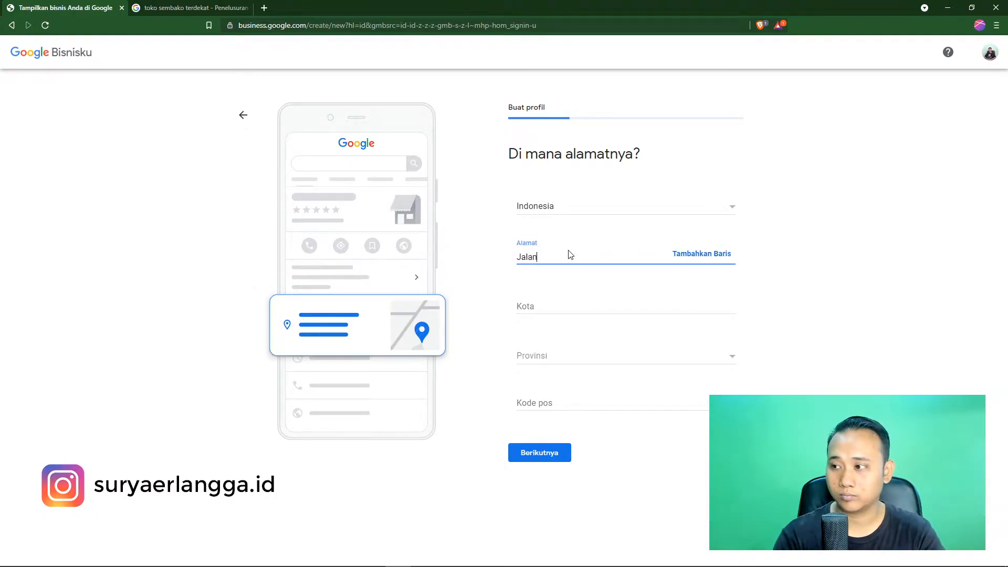
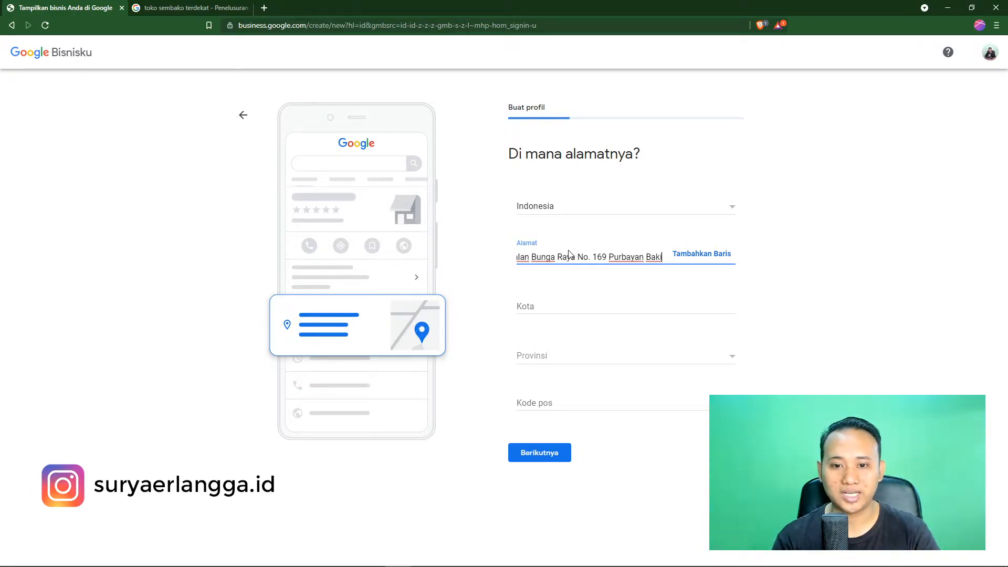
key(Tab)
key(Tab)
text(Sukoharjo)
key(Tab)
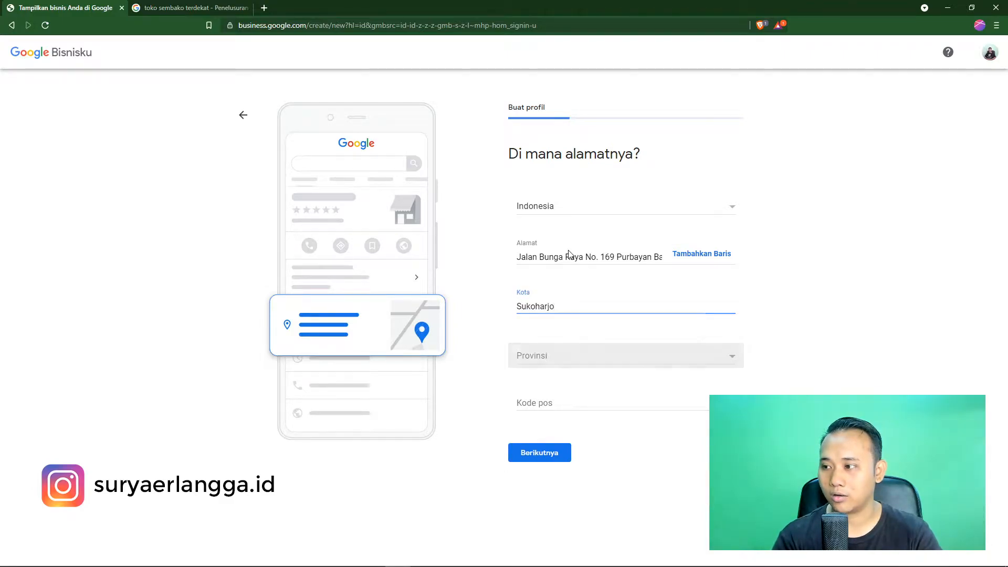
- Choose Jawa Tengah as the province, fill in the postal code, and submit the address
click(578, 366)
scroll(574, 398, down, 4)
click(573, 399)
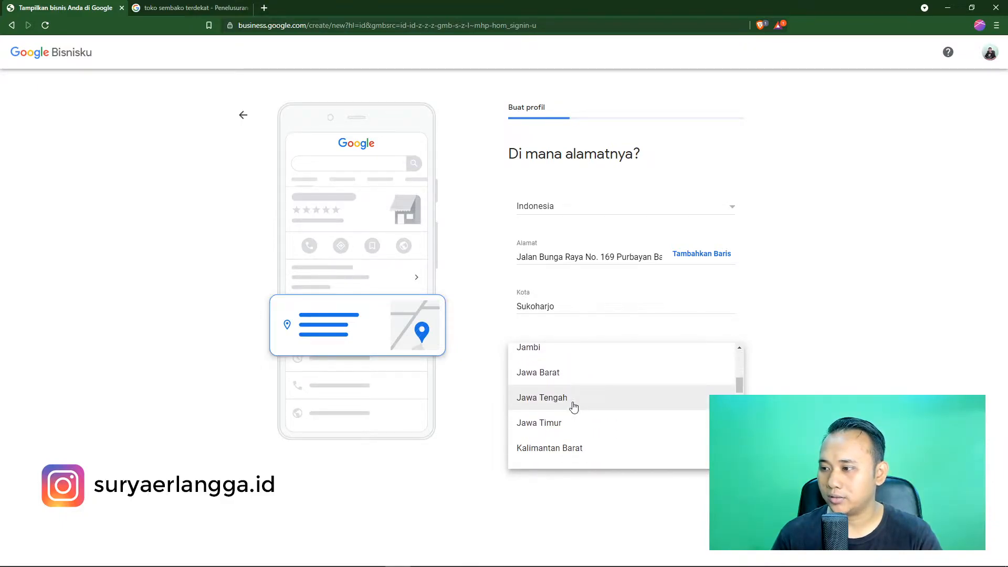
click(547, 404)
text(57556)
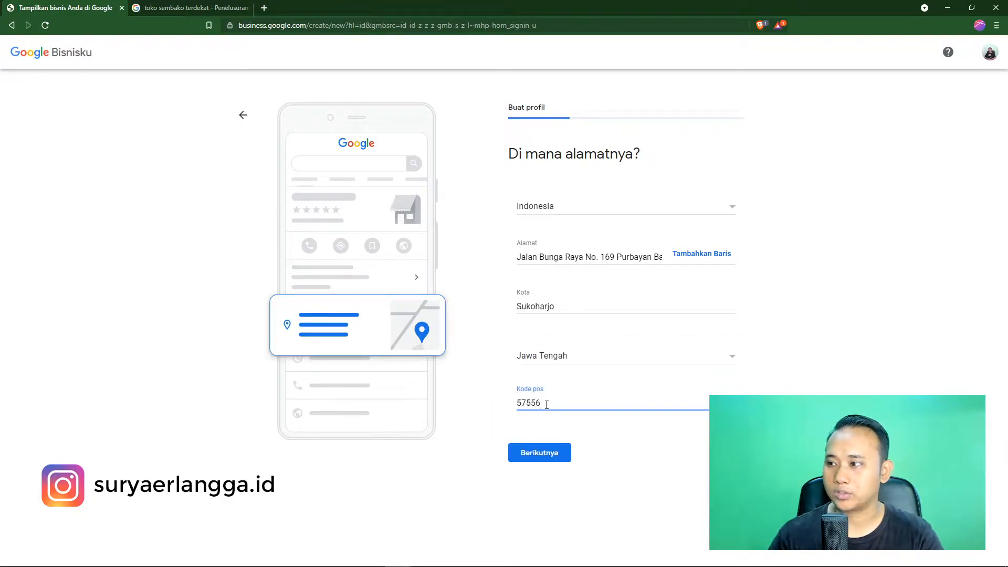
click(611, 452)
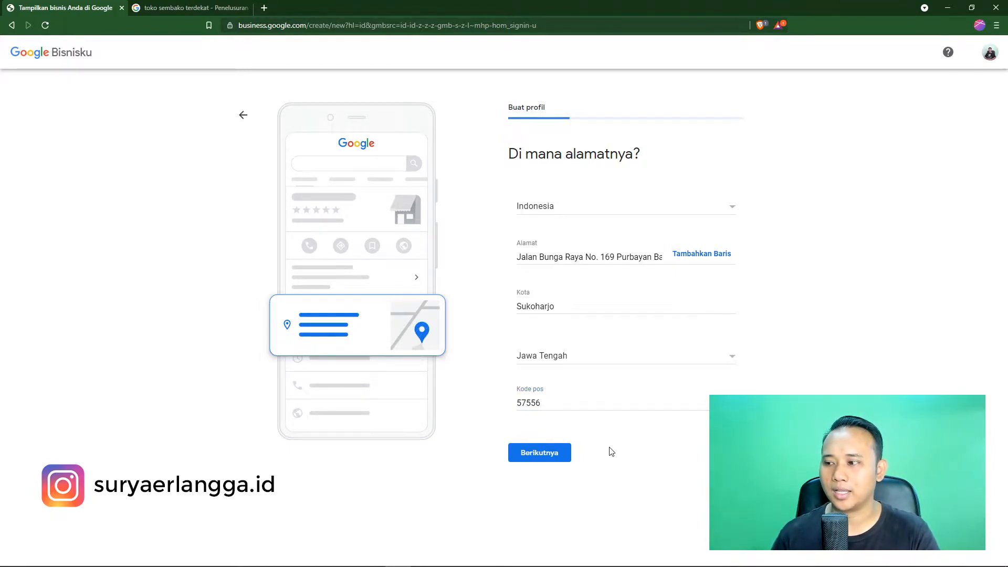
click(556, 458)
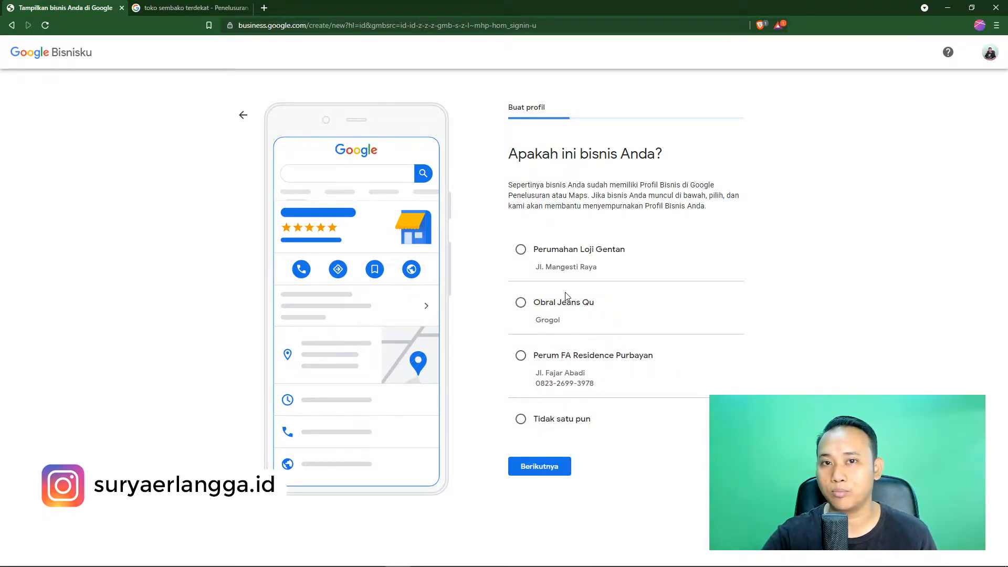
- Choose 'Tidak satu pun' for the suggested existing businesses and continue
click(521, 423)
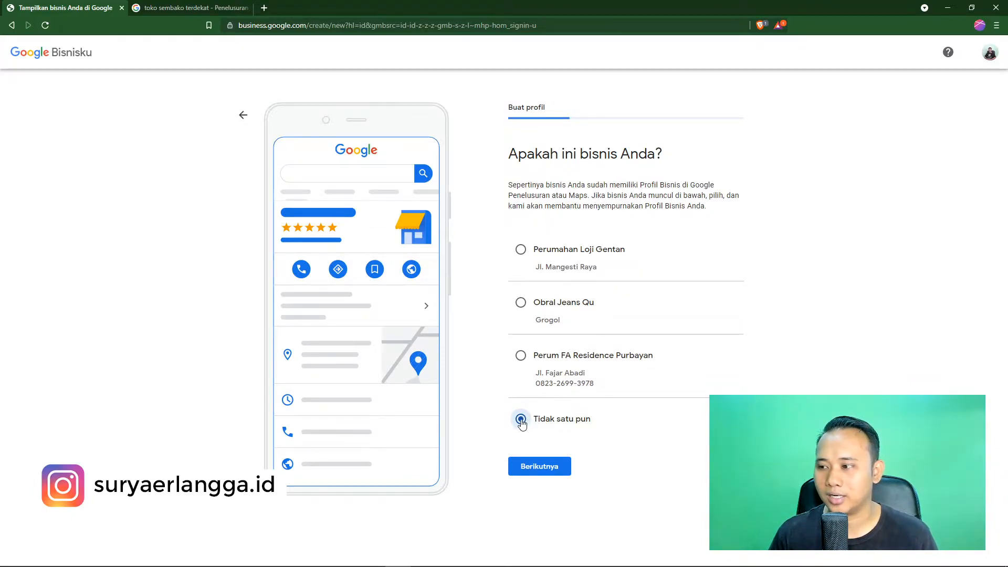
click(540, 469)
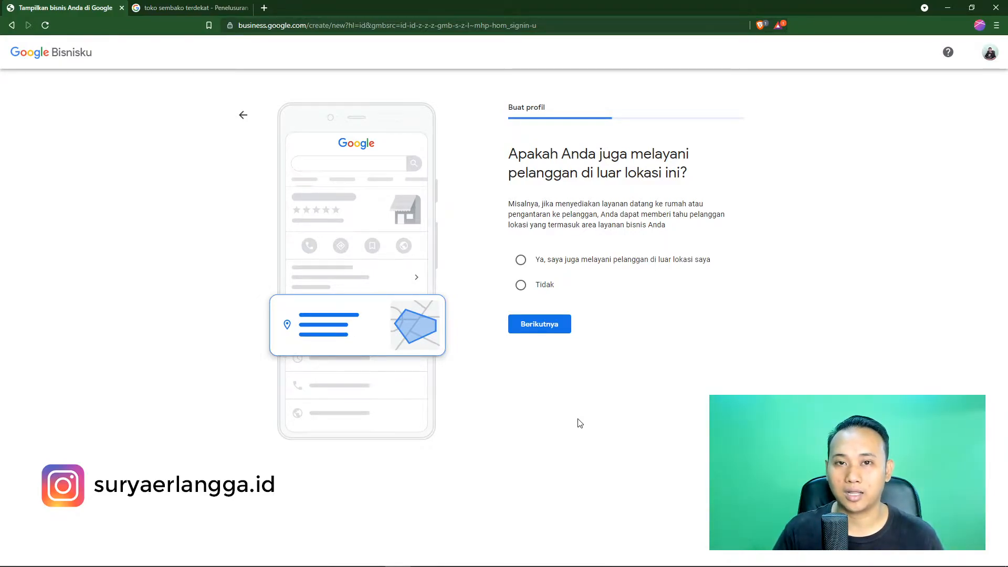
- Answer Ya to also serving customers outside the location and continue
click(521, 261)
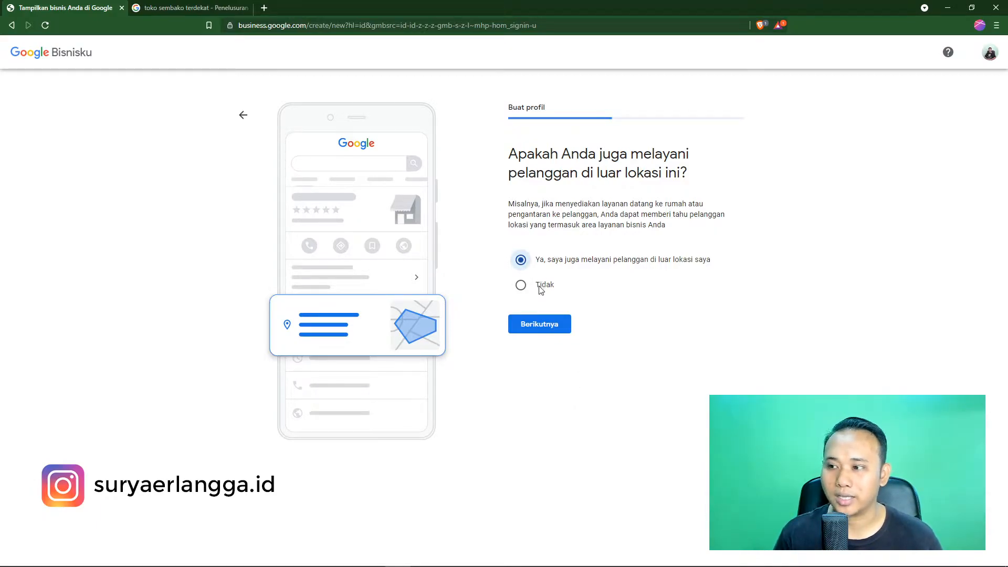
click(544, 324)
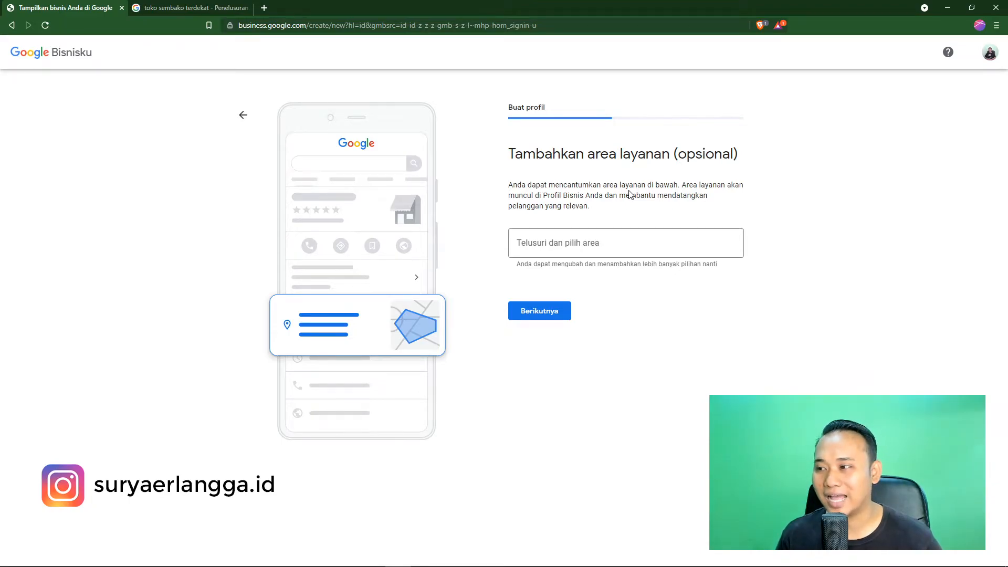
- Try adding Indonesia, HongKong and Jakarta as service areas, then remove them
click(586, 242)
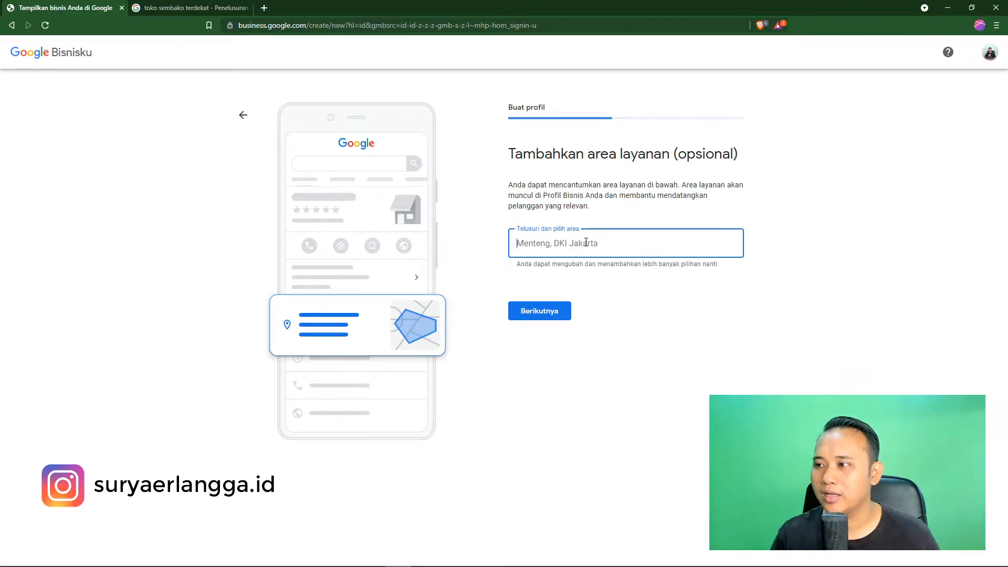
text(ind)
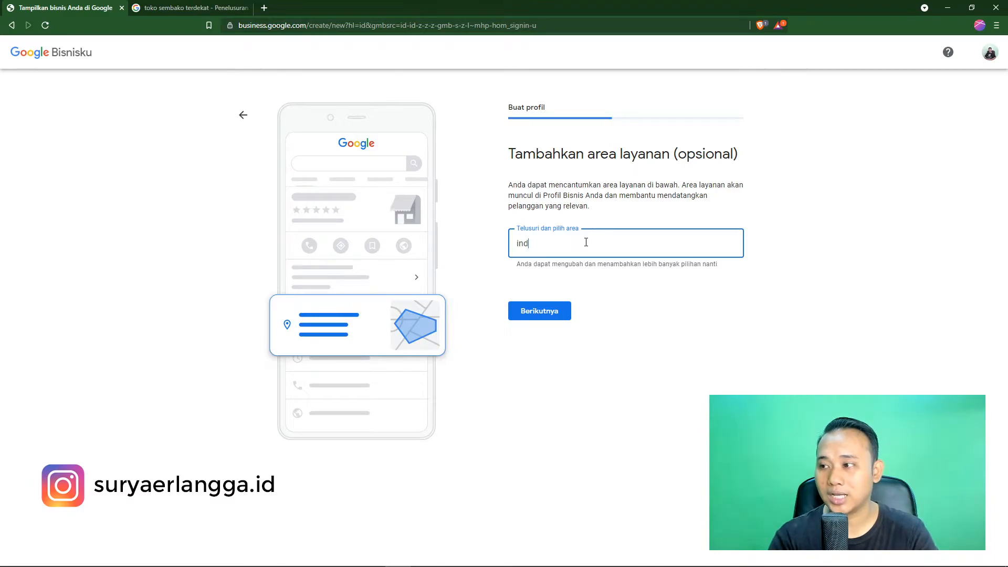
text(onesia)
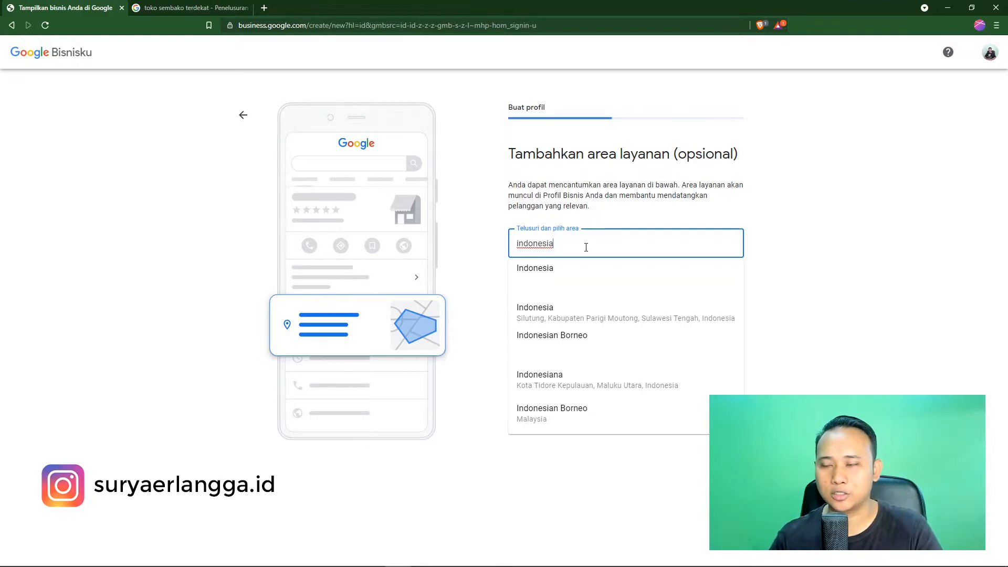
click(587, 281)
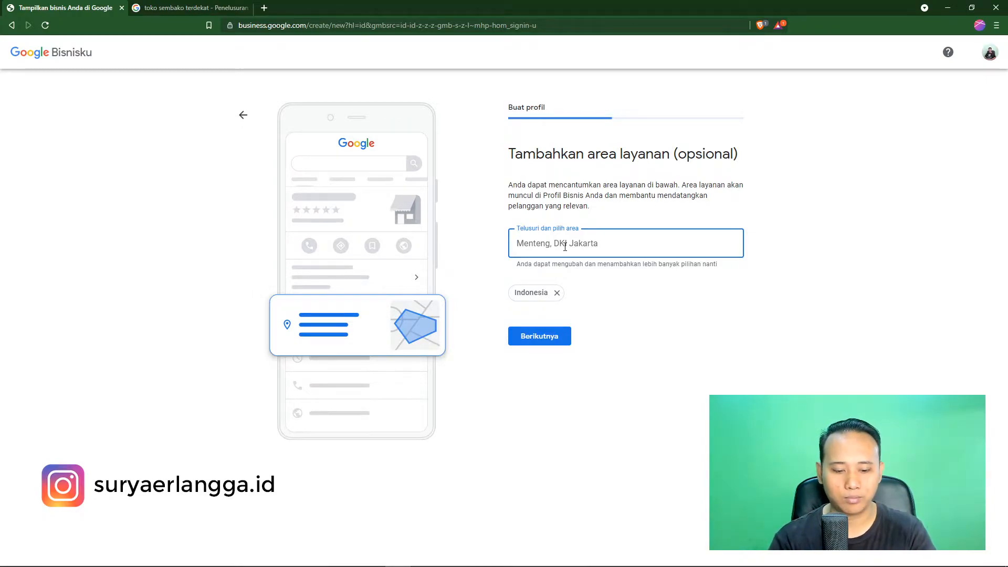
text(hongkong)
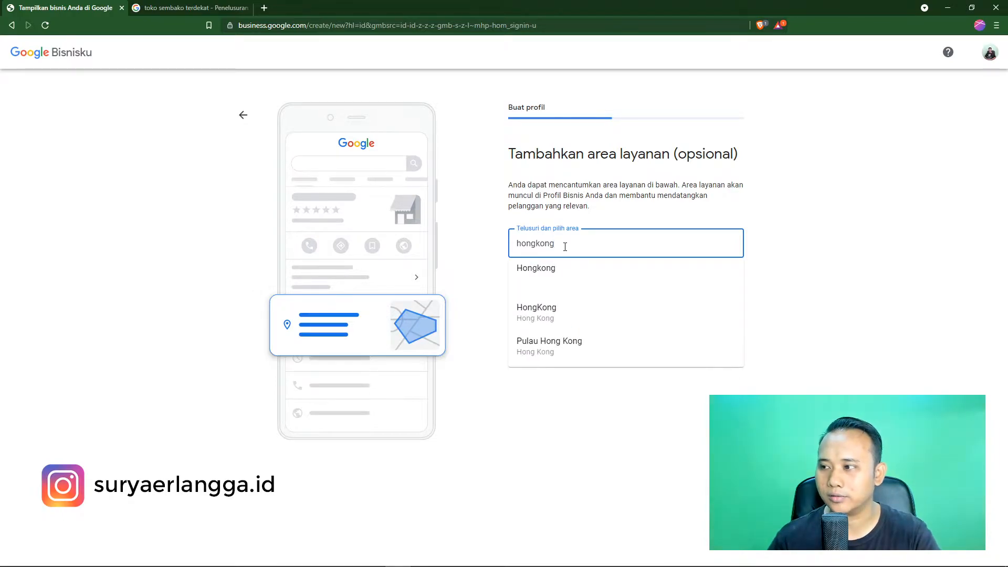
click(584, 316)
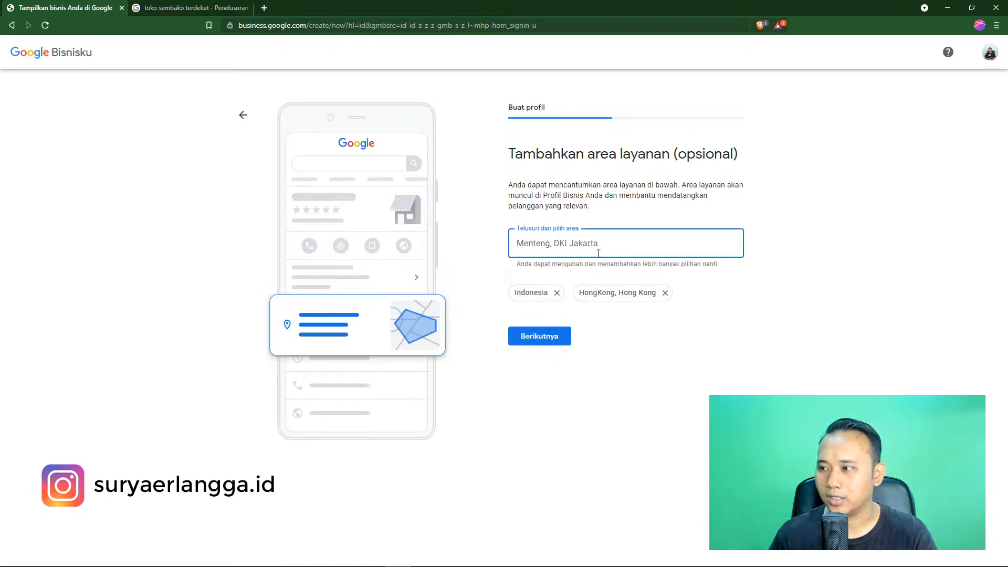
click(558, 293)
click(600, 293)
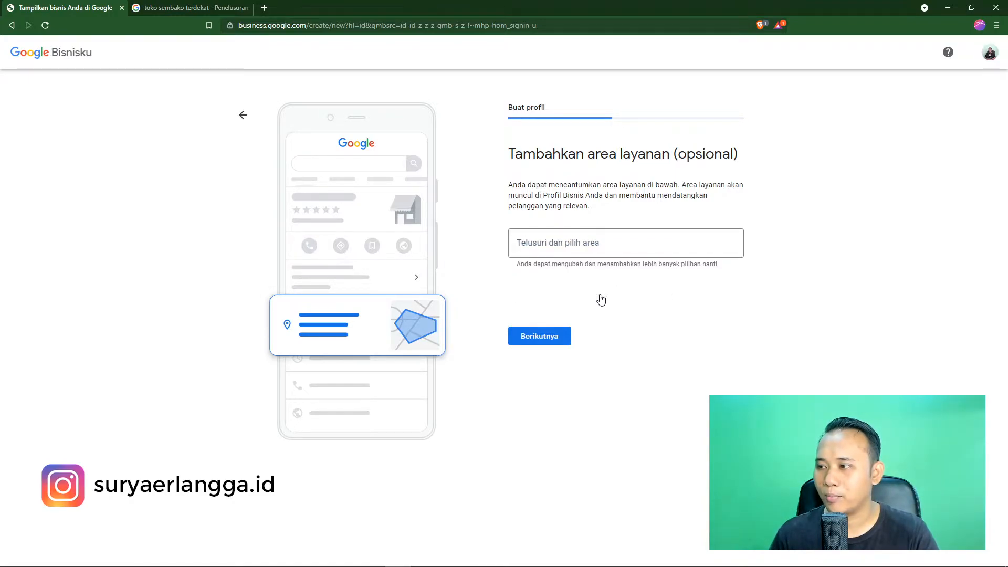
click(582, 248)
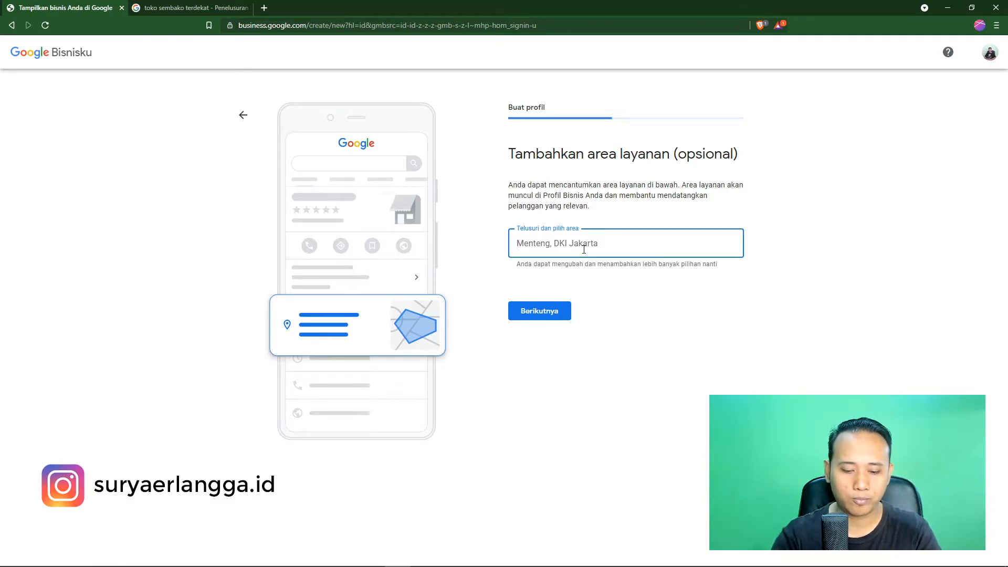
text(jakarta)
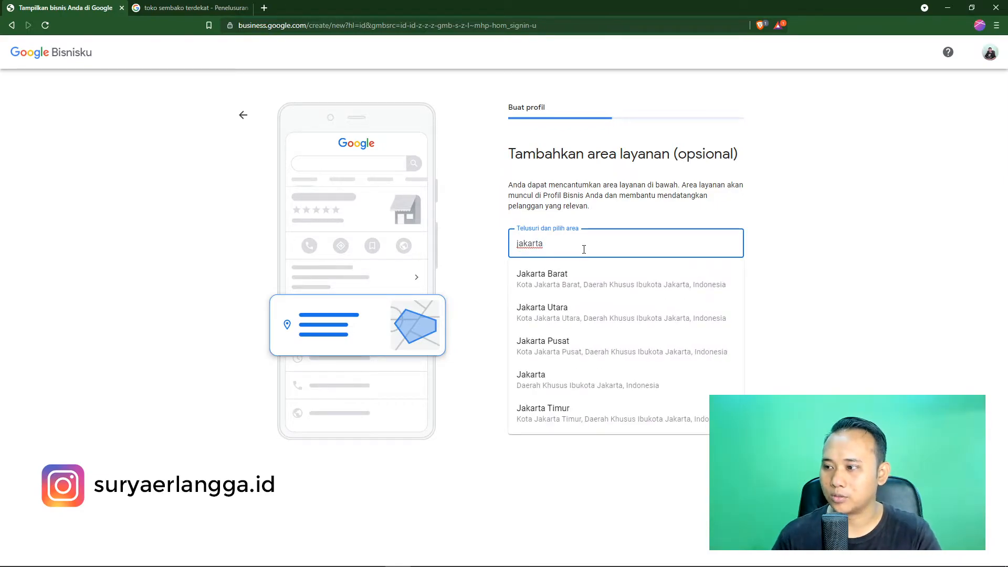
click(601, 383)
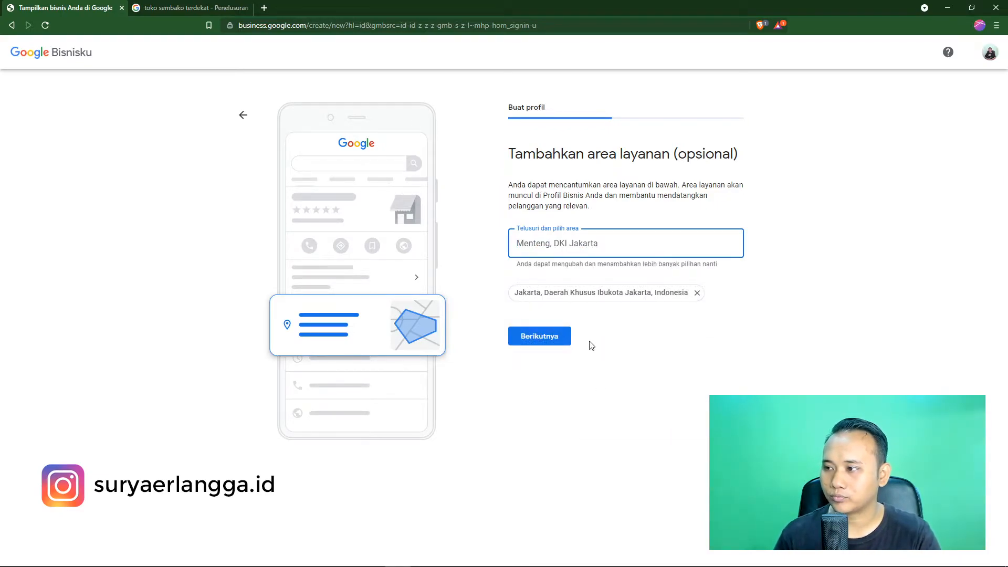
click(697, 292)
- Add Jakarta, Bogor and Depok as service areas, then remove Jakarta
click(607, 243)
text(jakarta)
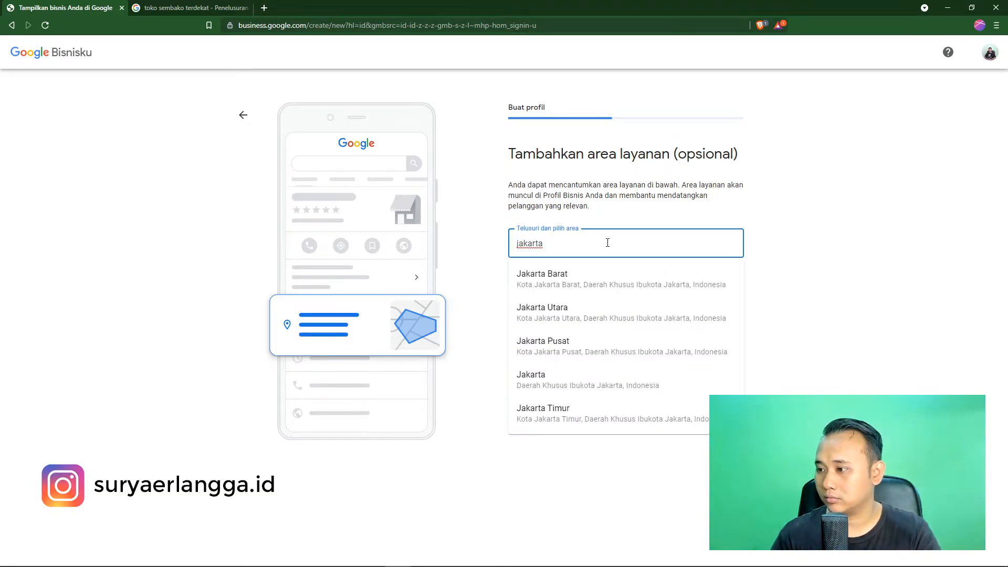
click(596, 381)
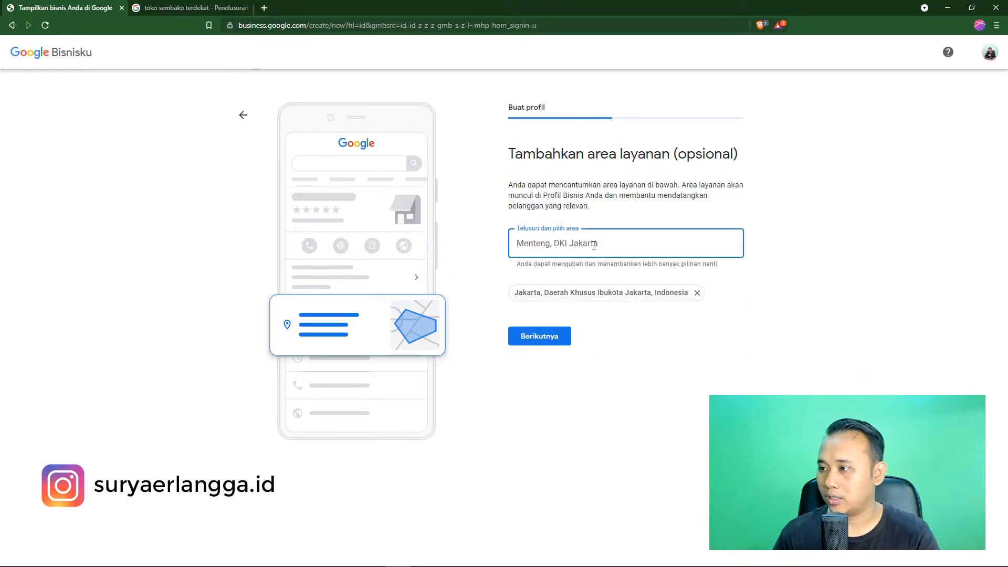
text(bogor)
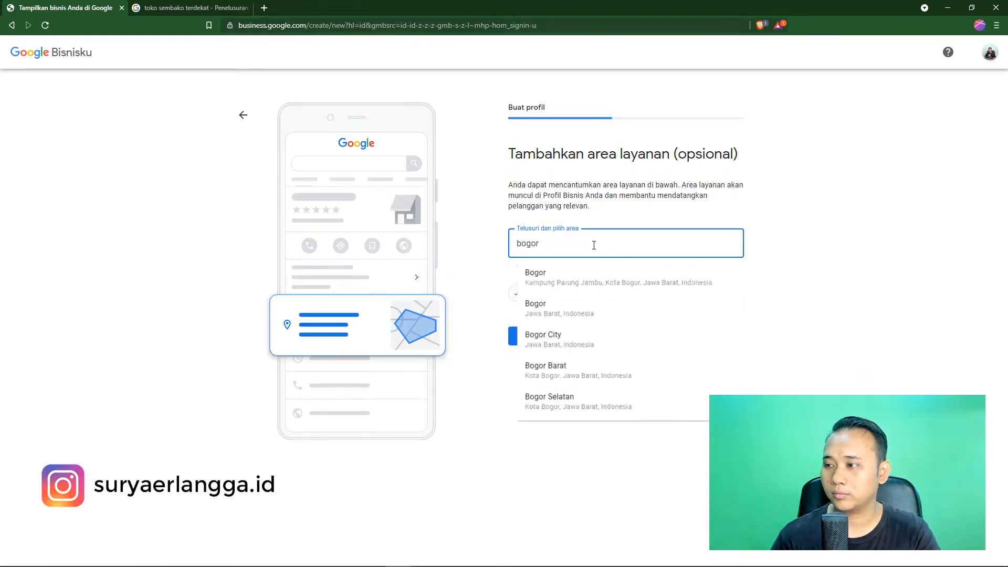
click(589, 318)
text(depok)
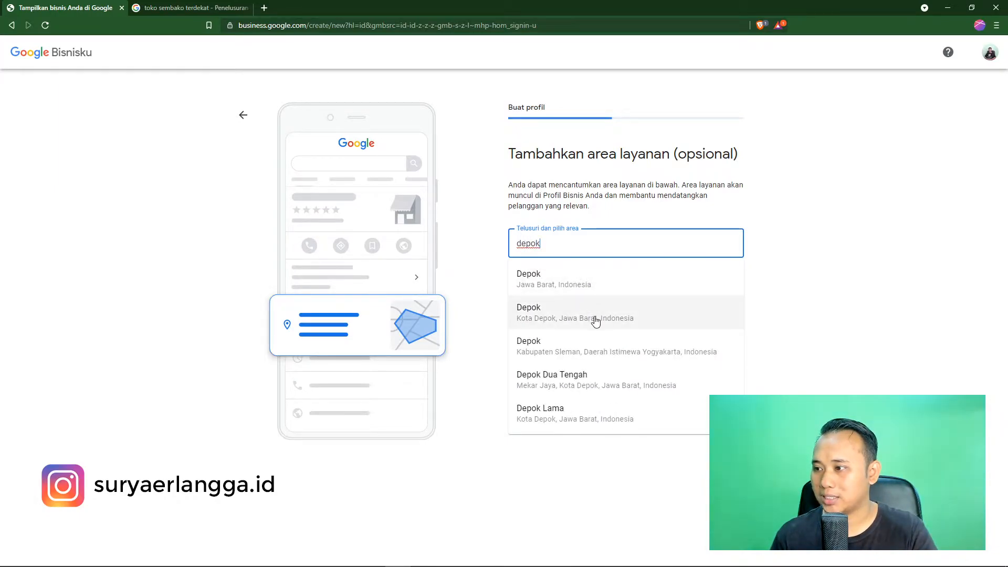
click(593, 319)
click(624, 438)
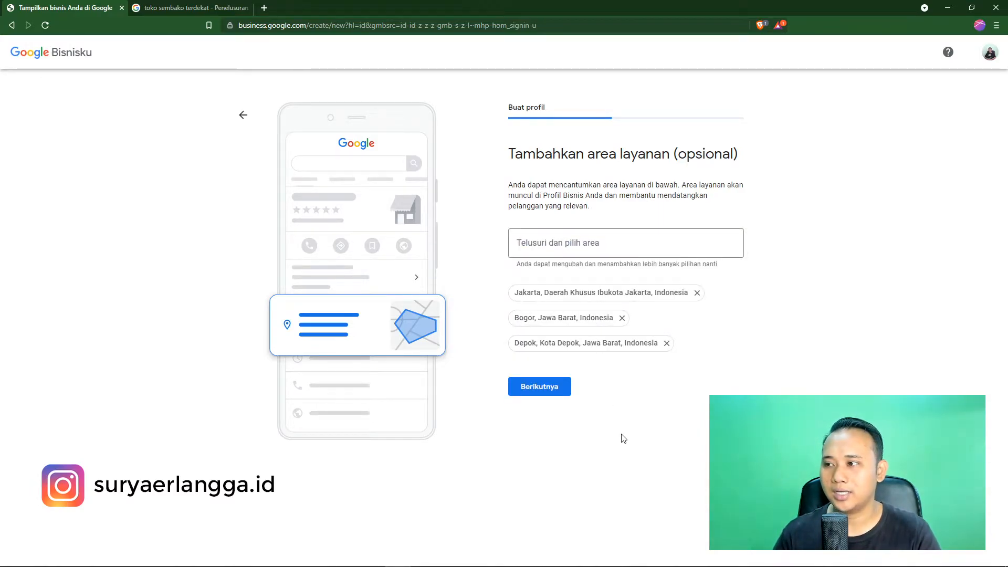
click(696, 293)
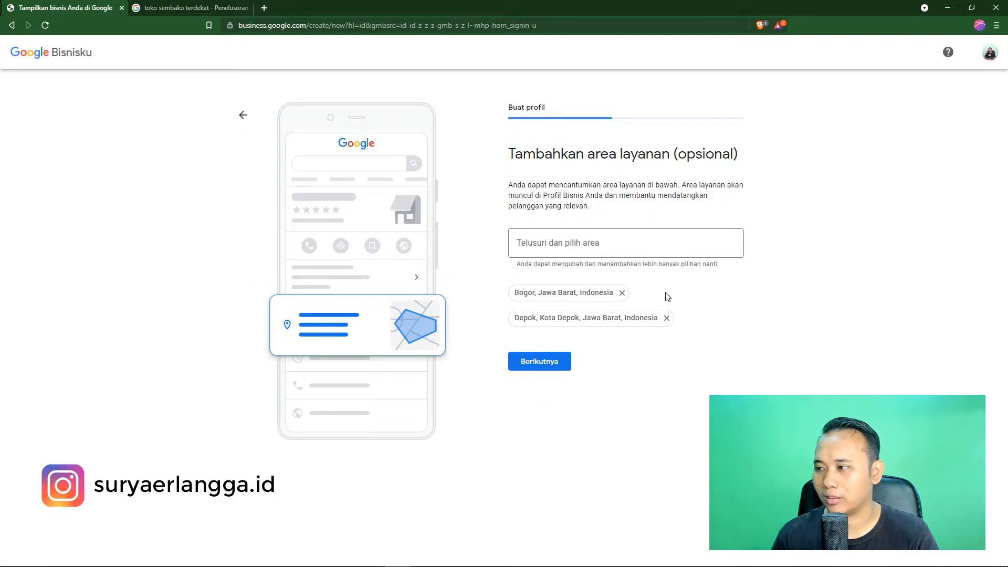
- Replace Bogor and Depok with Sukoharjo, Jawa Tengah as the only service area, then continue
click(622, 294)
click(665, 293)
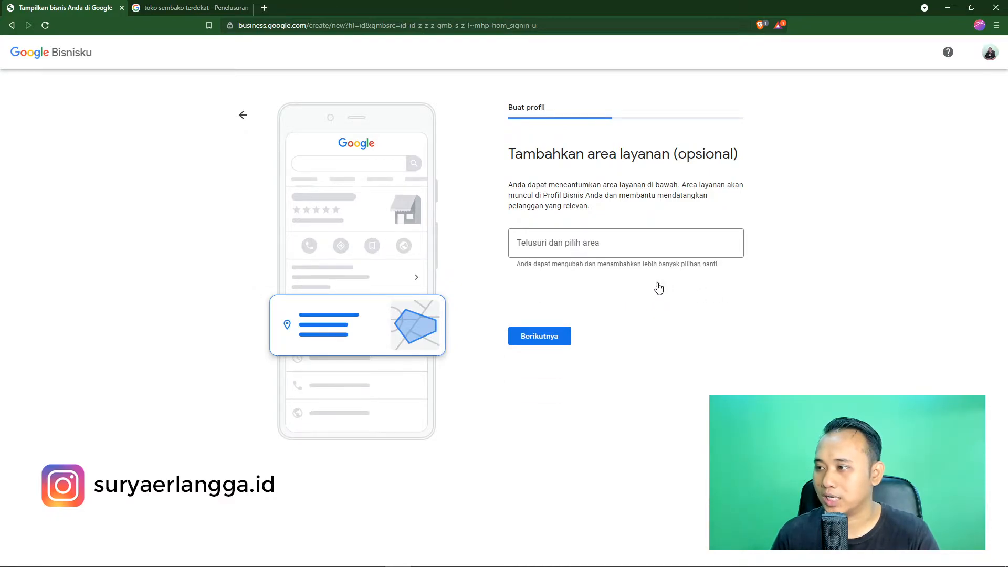
click(624, 248)
text(suo)
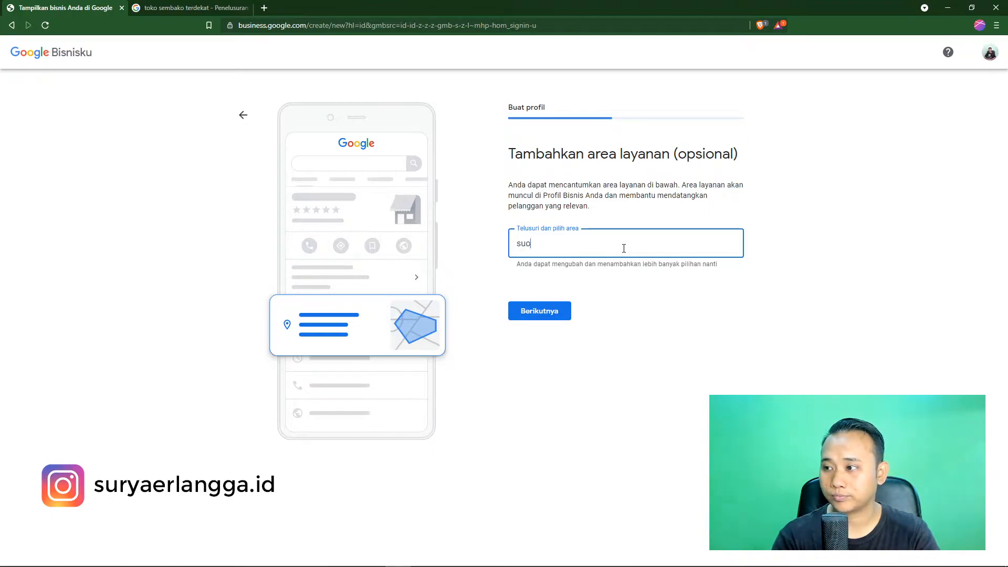
key(BackSpace)
text(koharjo)
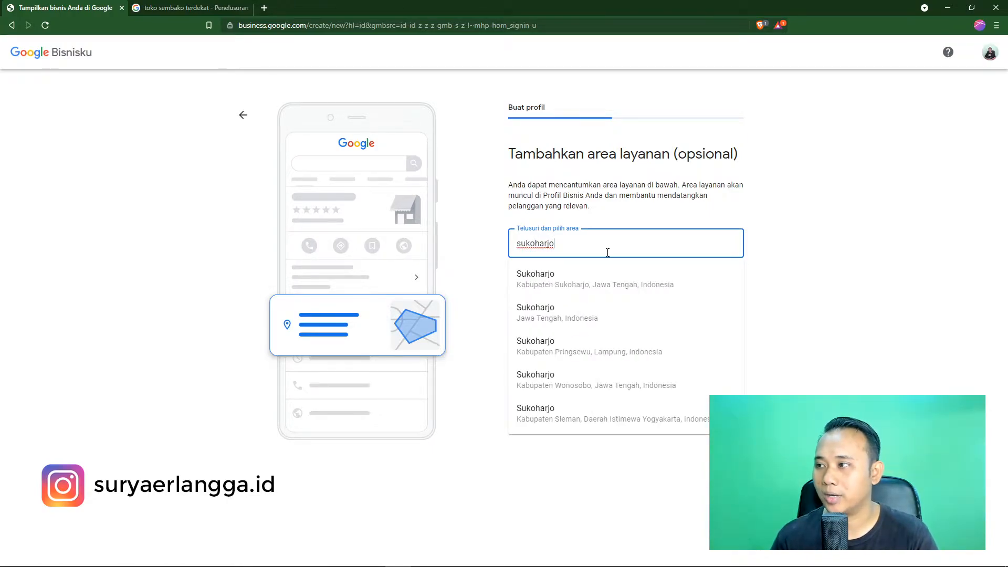
click(585, 278)
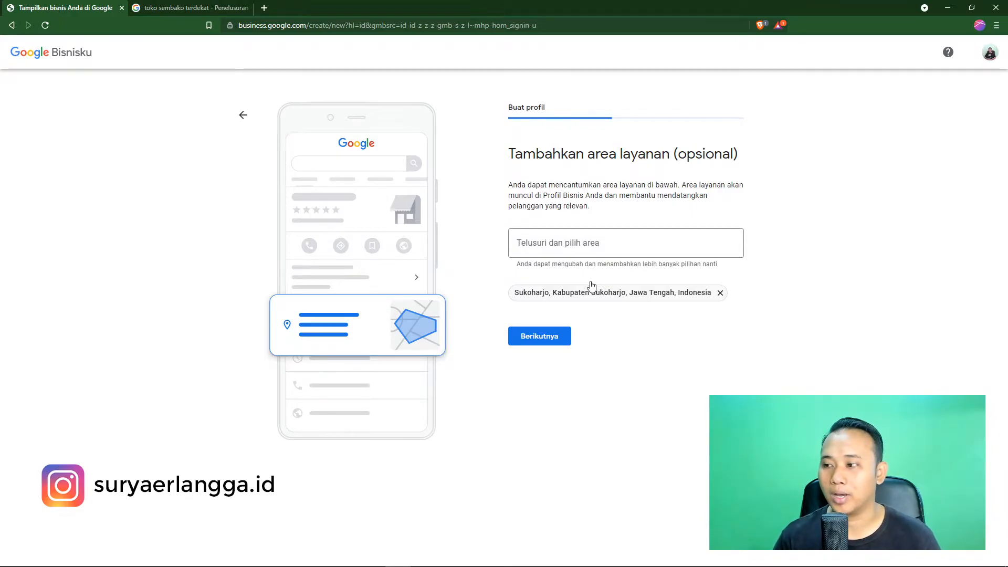
click(558, 336)
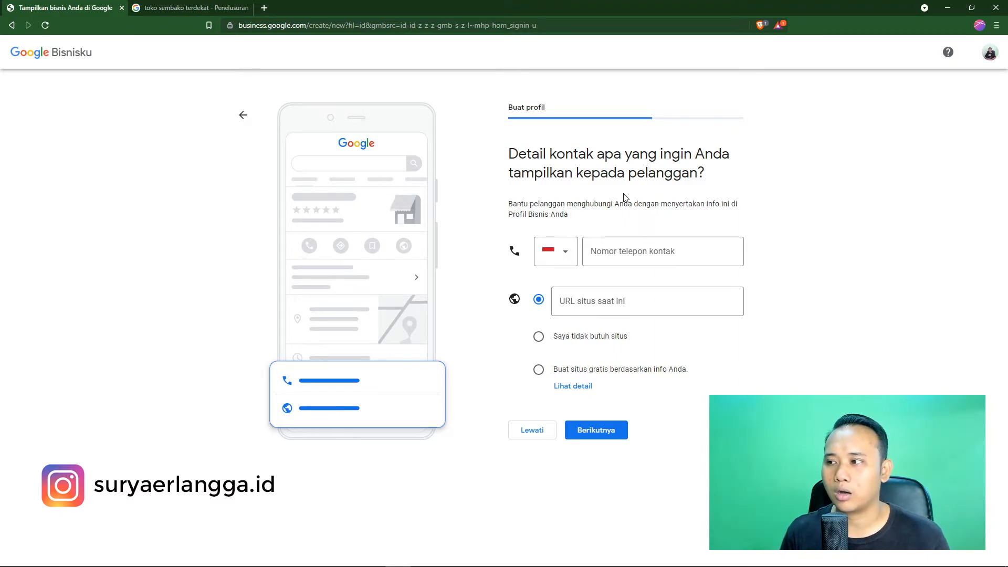
- Enter the contact phone number and choose 'Saya tidak butuh situs' for the website
click(660, 254)
click(624, 300)
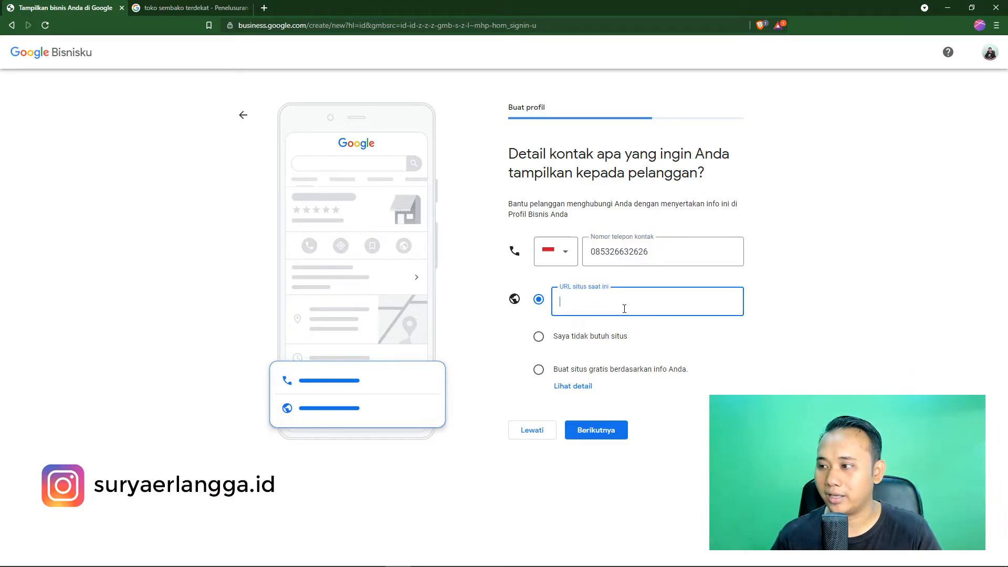
click(538, 336)
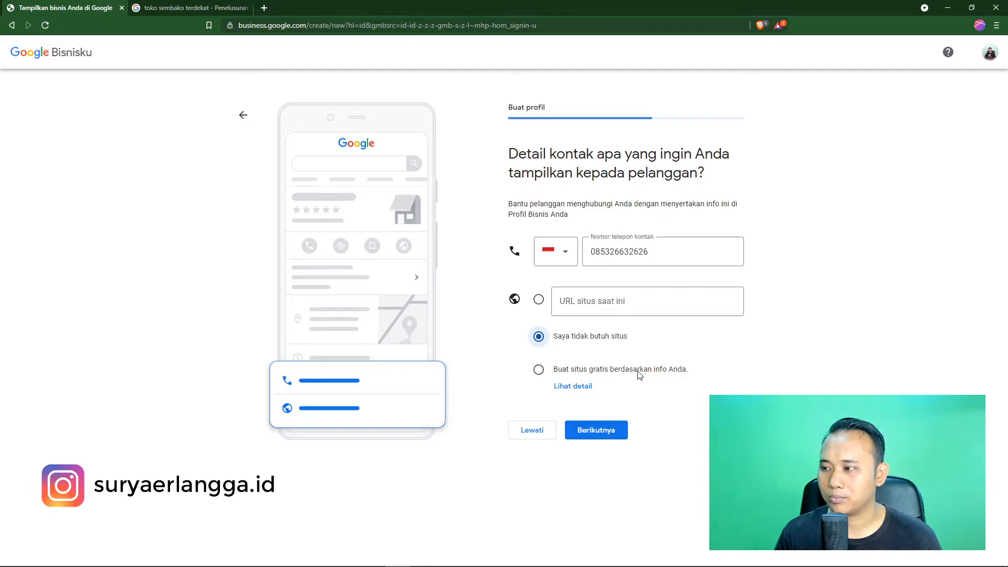
- Check the free-website option, switch back to 'Saya tidak butuh situs', and confirm the contact details
click(587, 388)
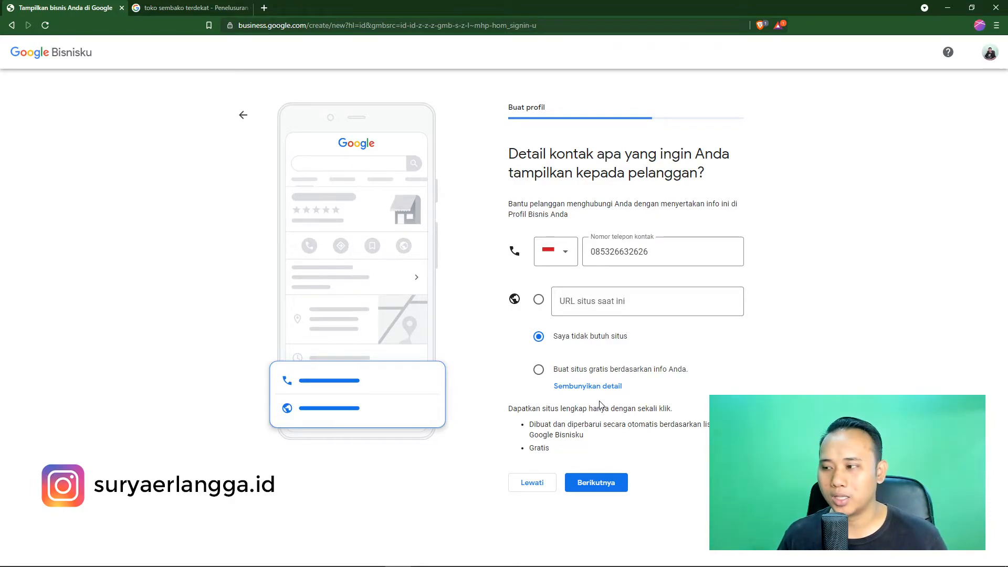
click(539, 369)
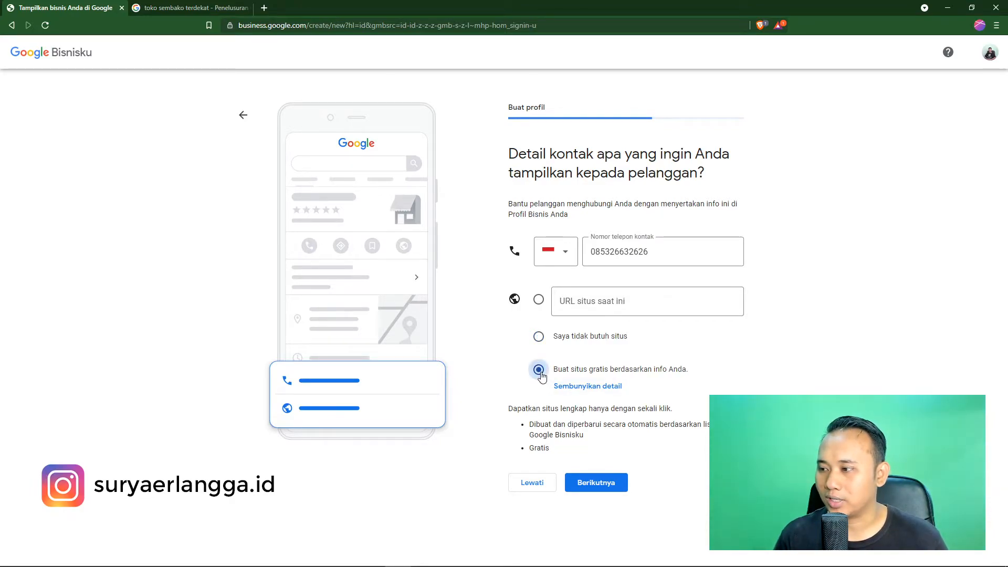
click(539, 339)
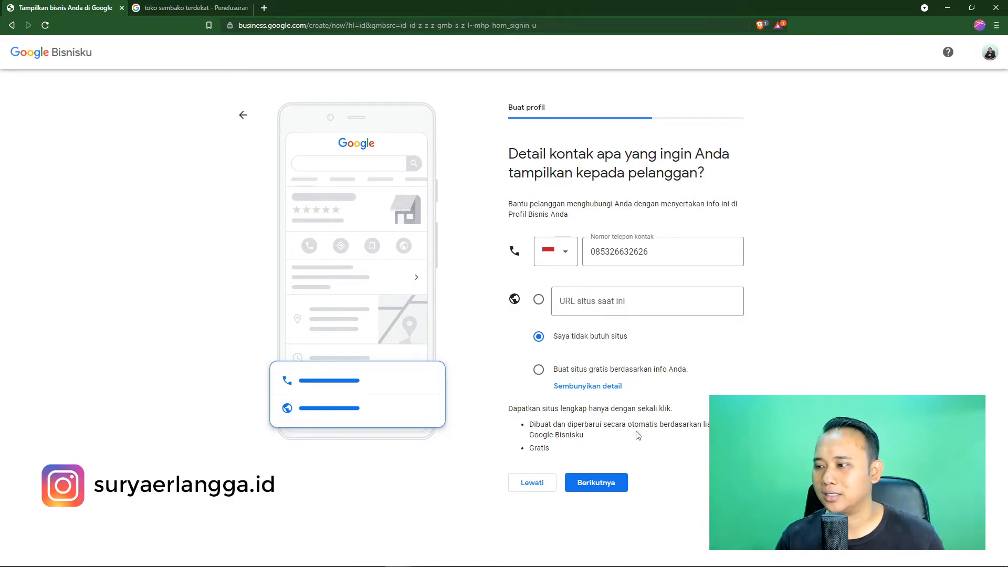
click(600, 481)
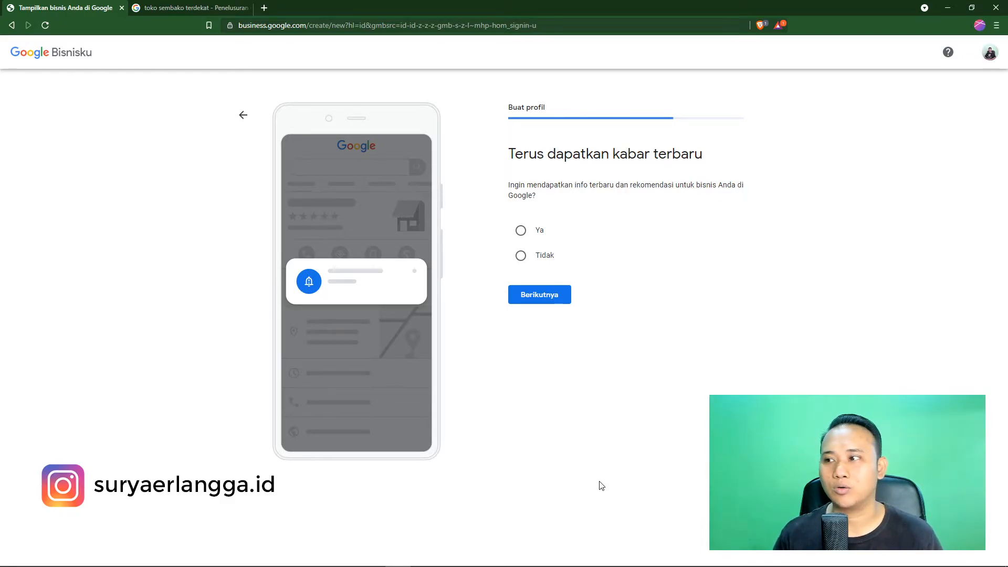
- Opt in to updates and recommendations with 'Ya' and continue to verification
click(520, 231)
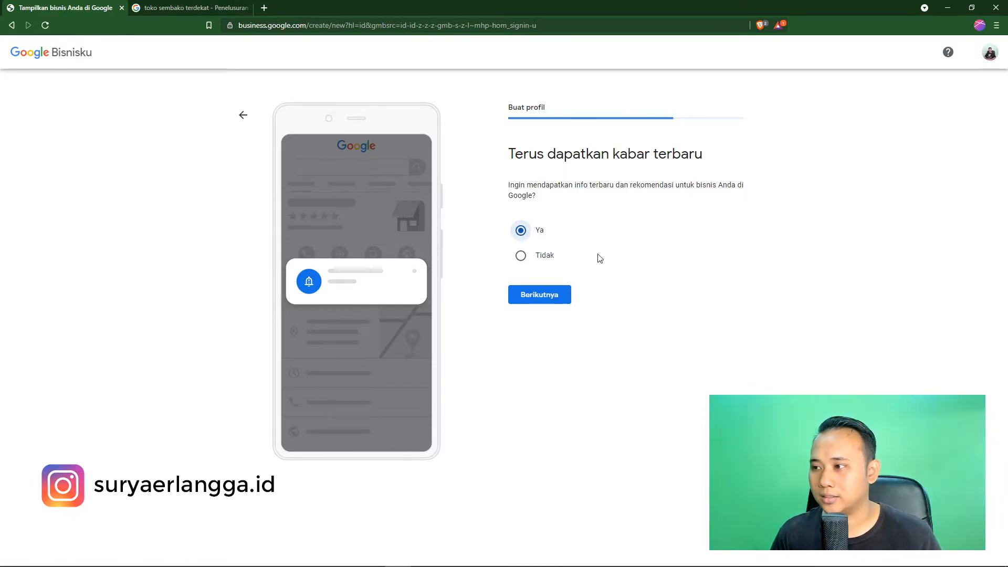
click(544, 301)
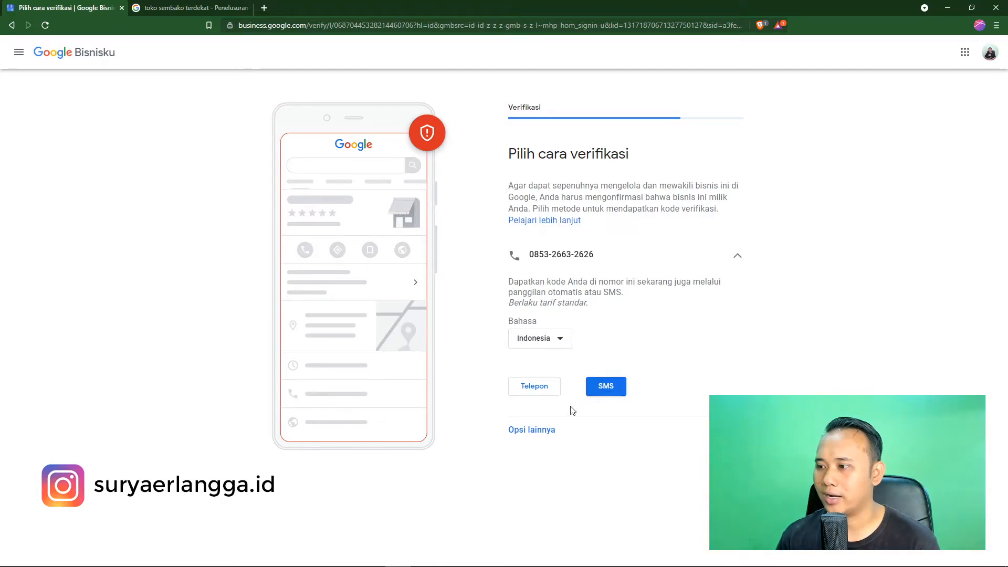
- Reveal more verification methods via 'Opsi lainnya' and preview the postcard-by-mail details
click(546, 435)
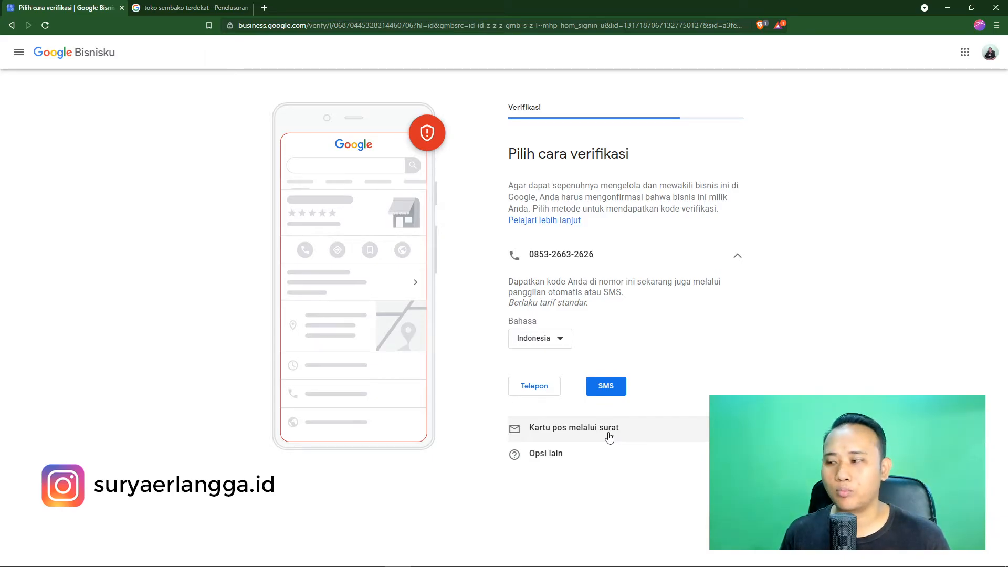
click(716, 432)
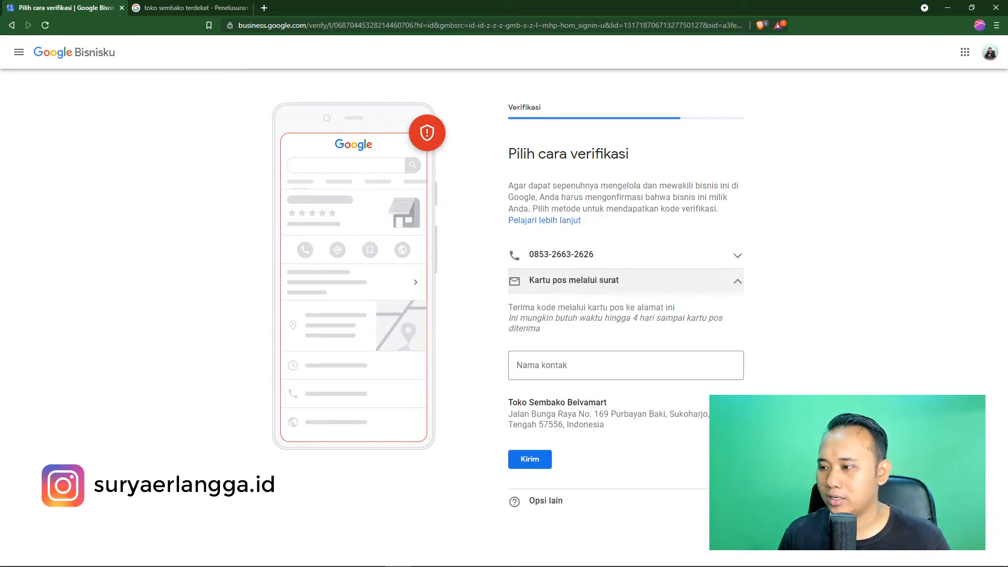
click(738, 286)
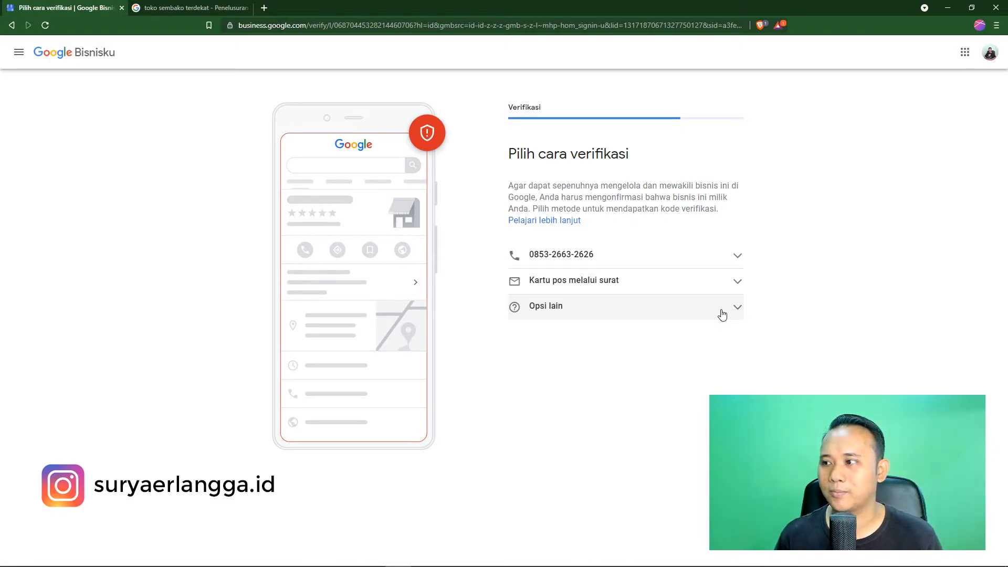
- Choose phone verification and have the 6-digit code sent by SMS
click(735, 259)
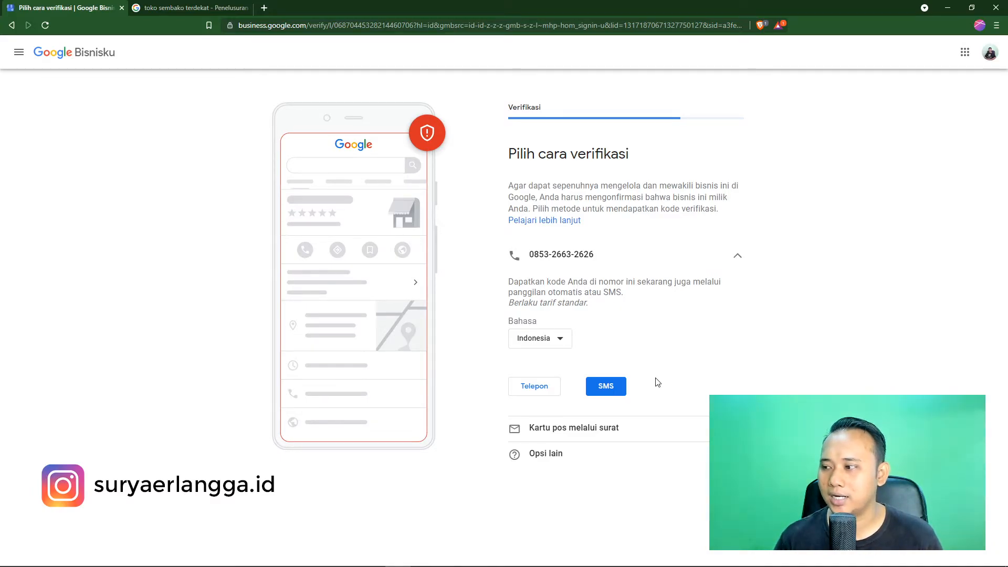
click(630, 426)
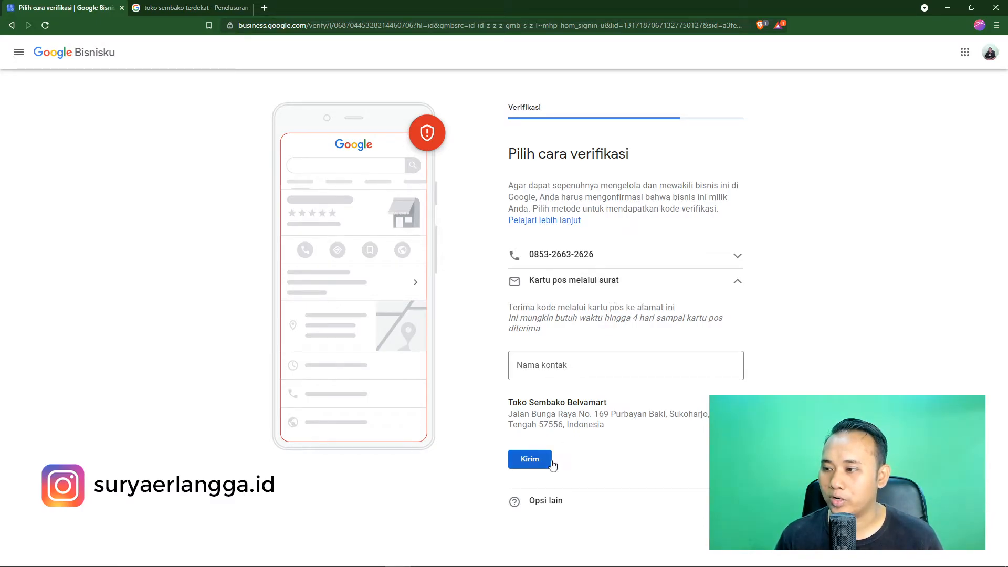
click(737, 283)
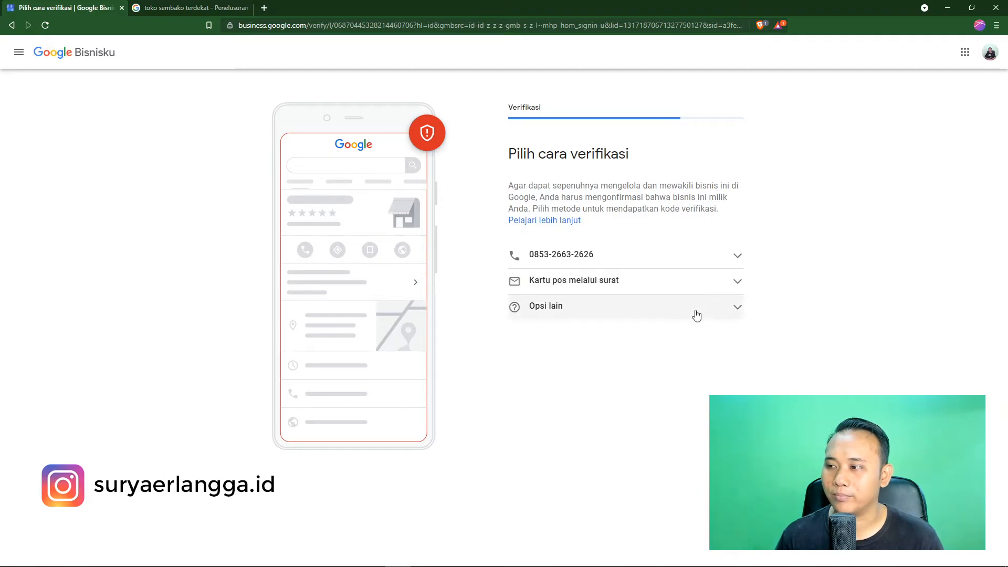
click(725, 256)
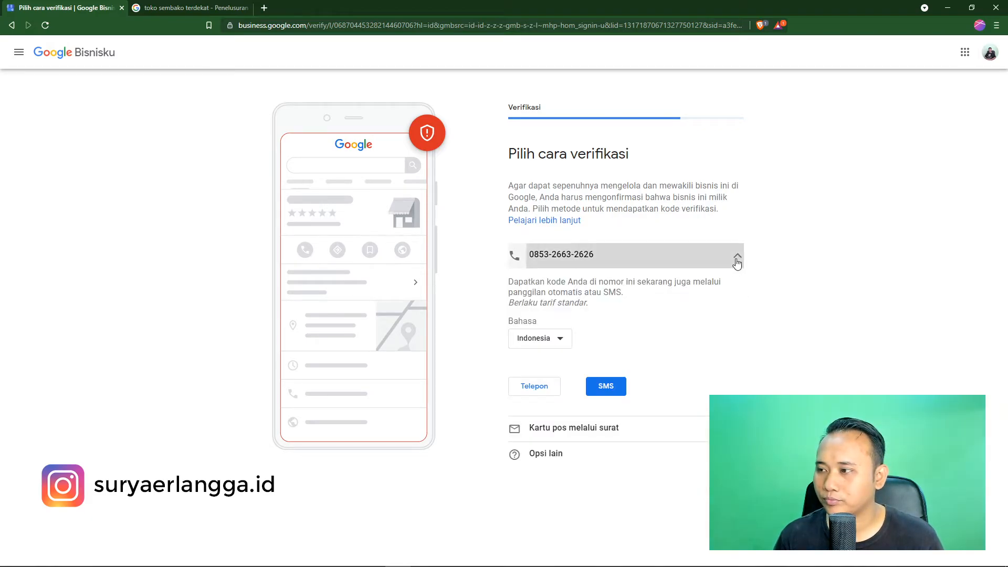
click(606, 387)
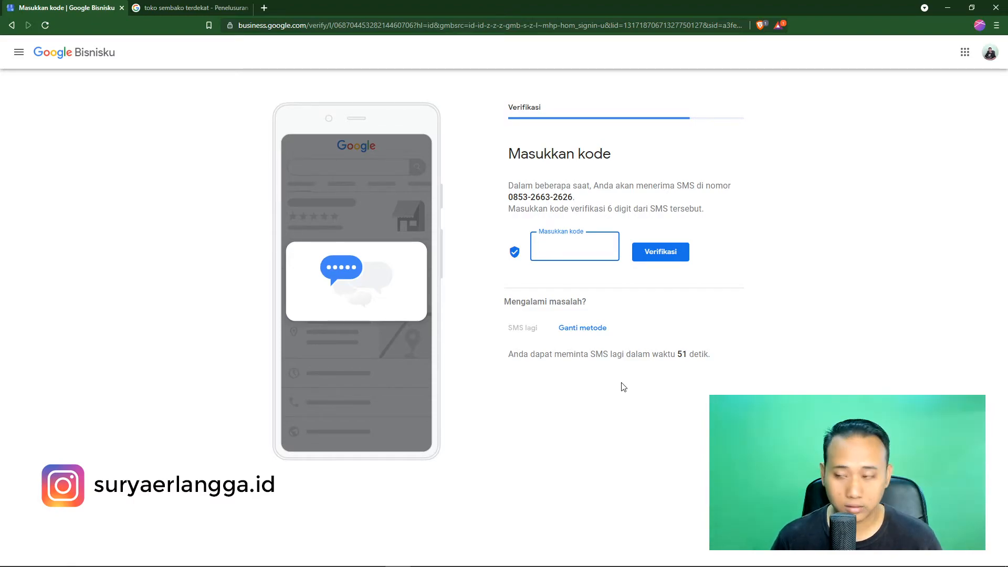
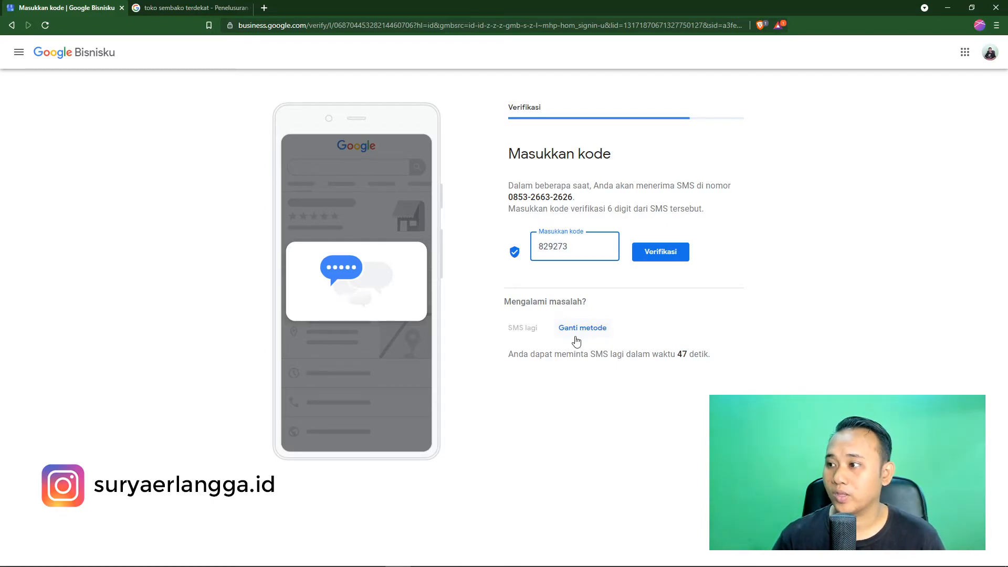
- Enter the 6-digit SMS verification code and submit it with Verifikasi
click(729, 289)
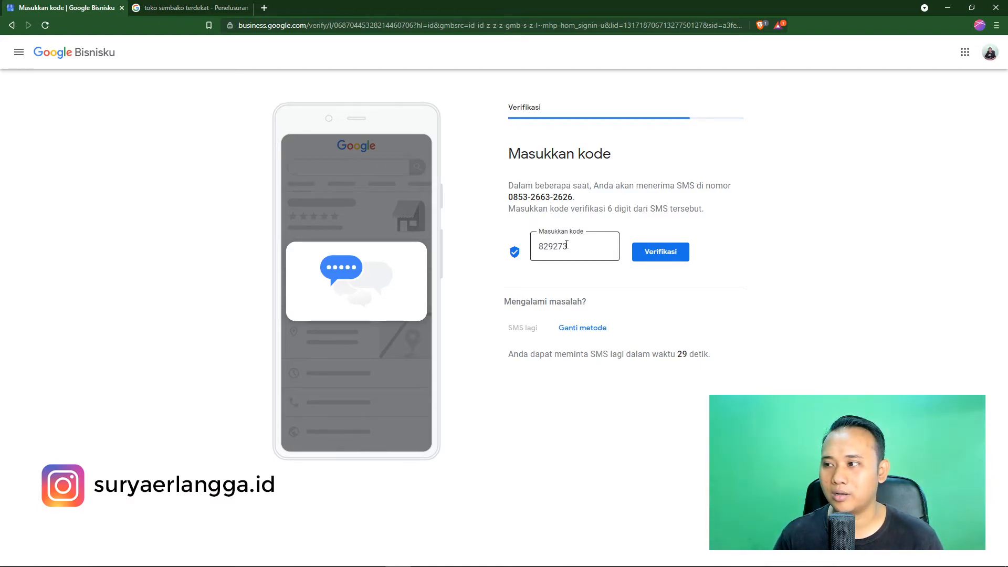
click(665, 253)
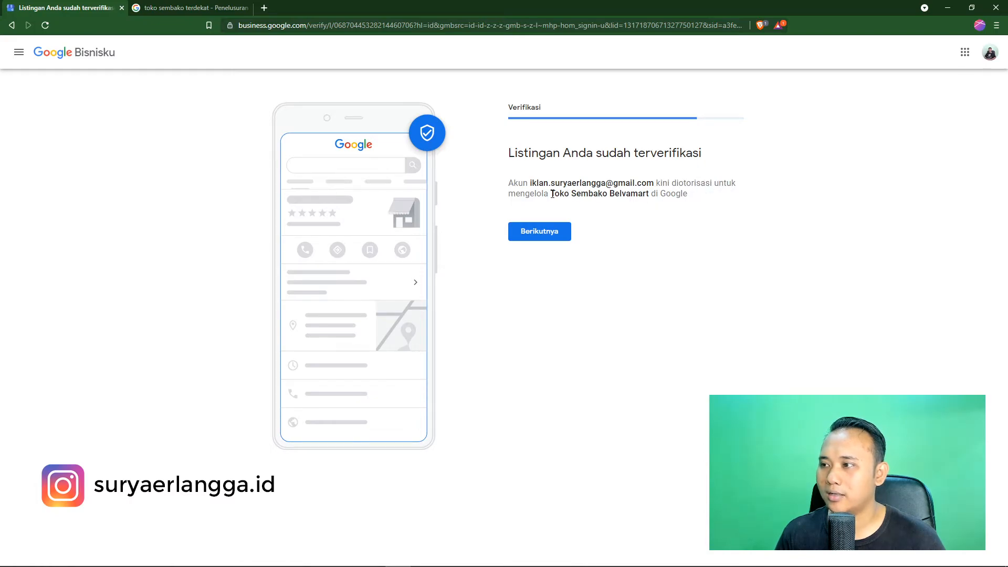
- Continue past the 'Listingan Anda sudah terverifikasi' confirmation for Toko Sembako Belvamart
drag(553, 193, 647, 193)
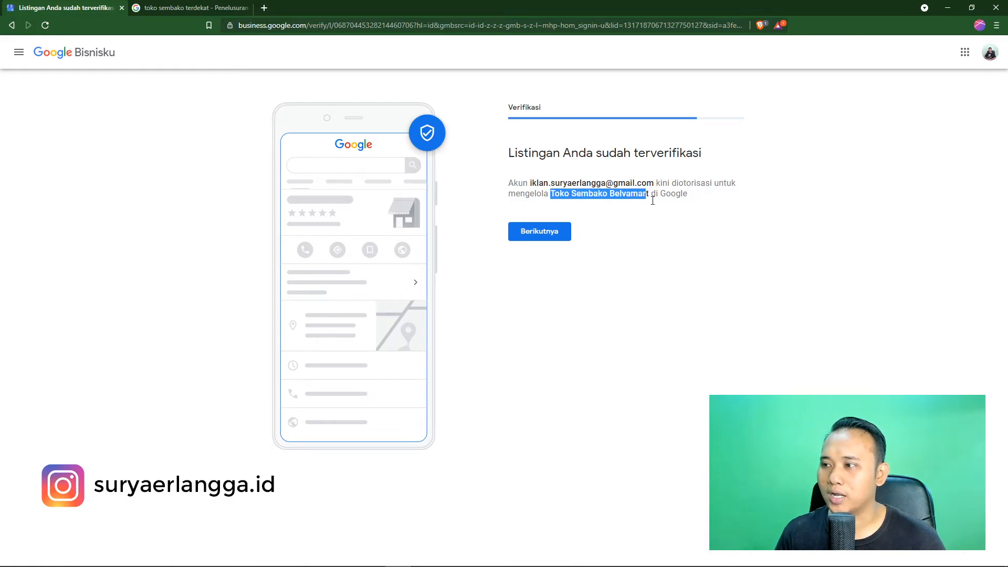
click(661, 226)
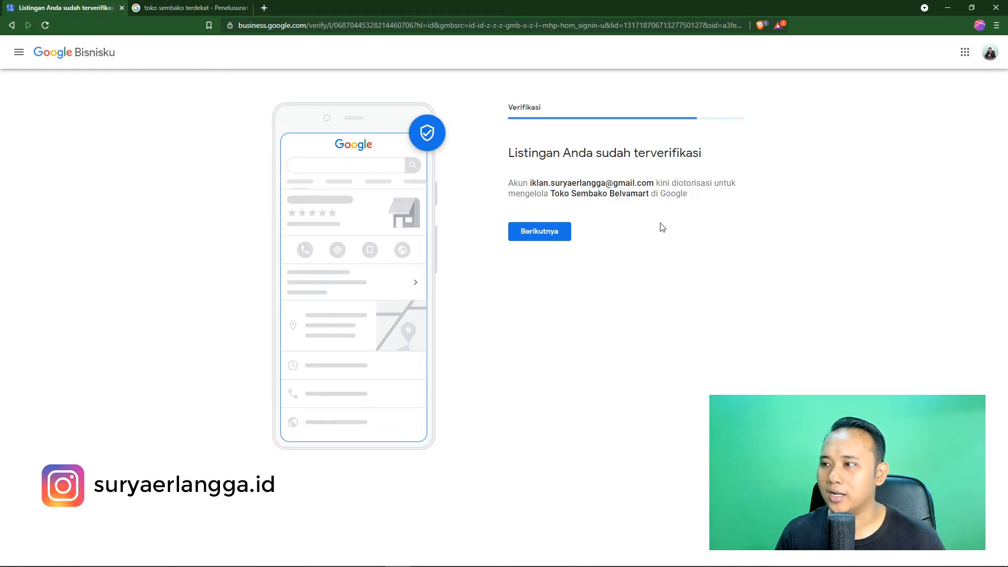
click(543, 237)
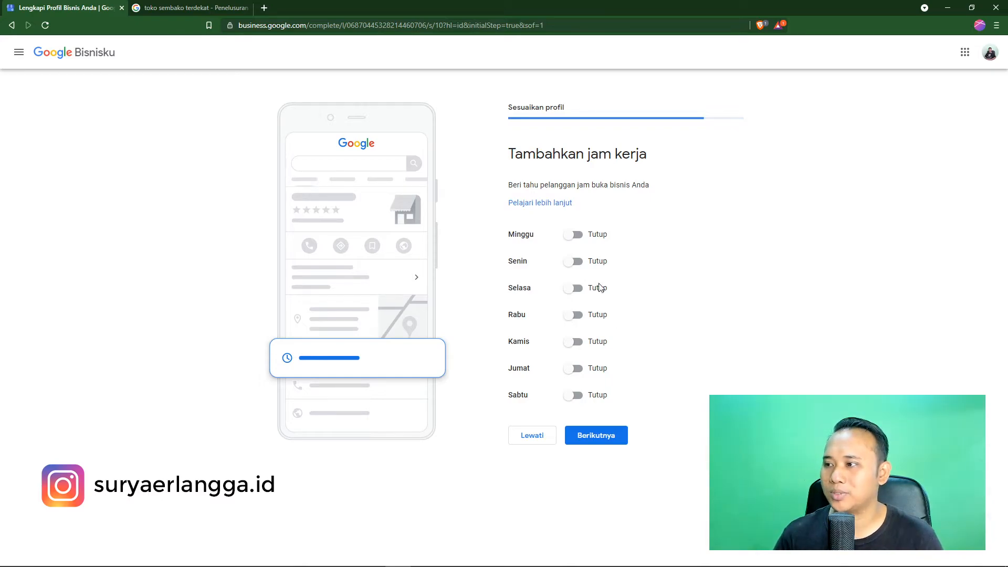
- Mark Senin, Selasa, Rabu, Kamis and Jumat as open days
click(580, 264)
click(578, 304)
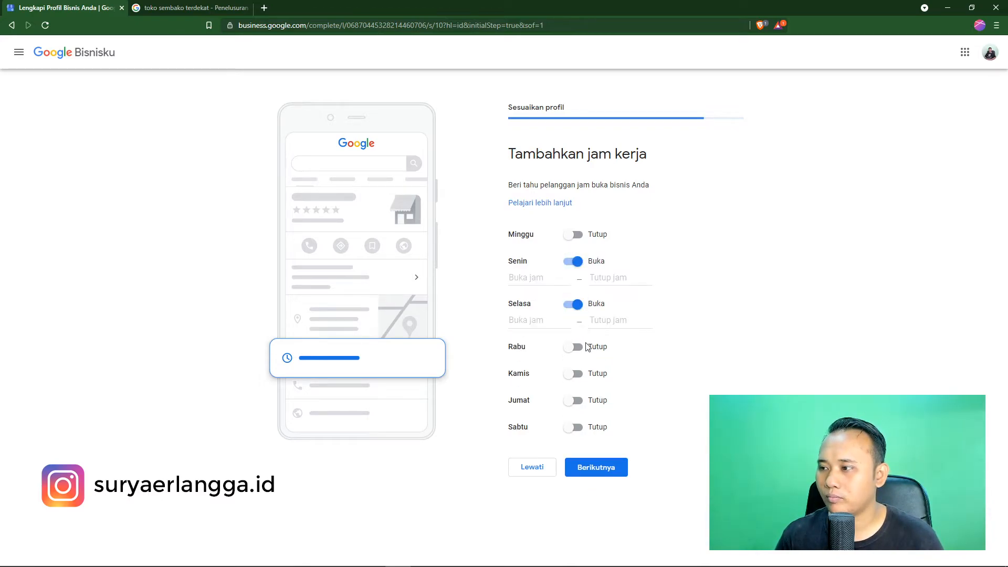
click(576, 346)
click(577, 389)
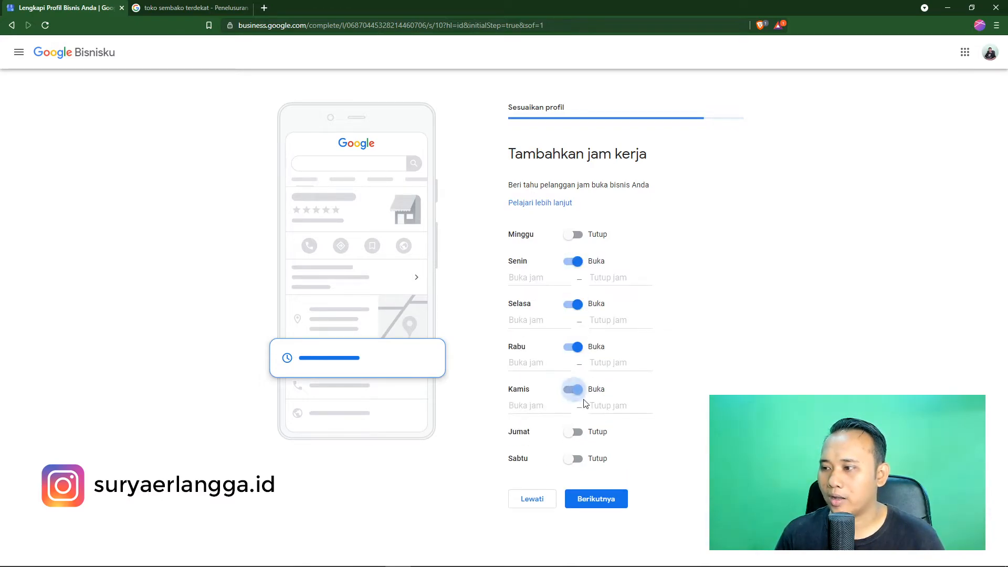
click(574, 432)
- Set Senin's hours to 08.00–21.00 instead of 24 jam
click(526, 279)
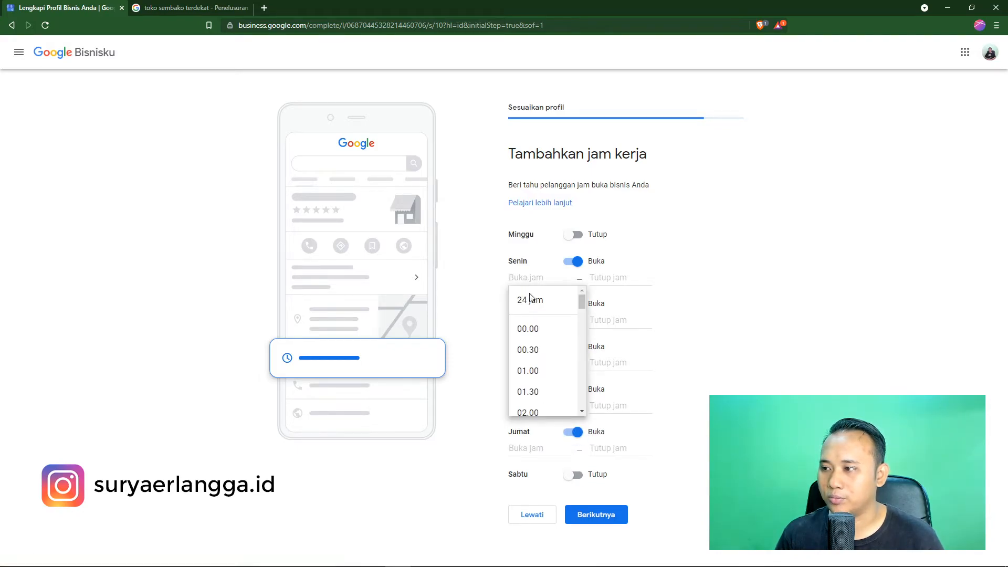
click(531, 300)
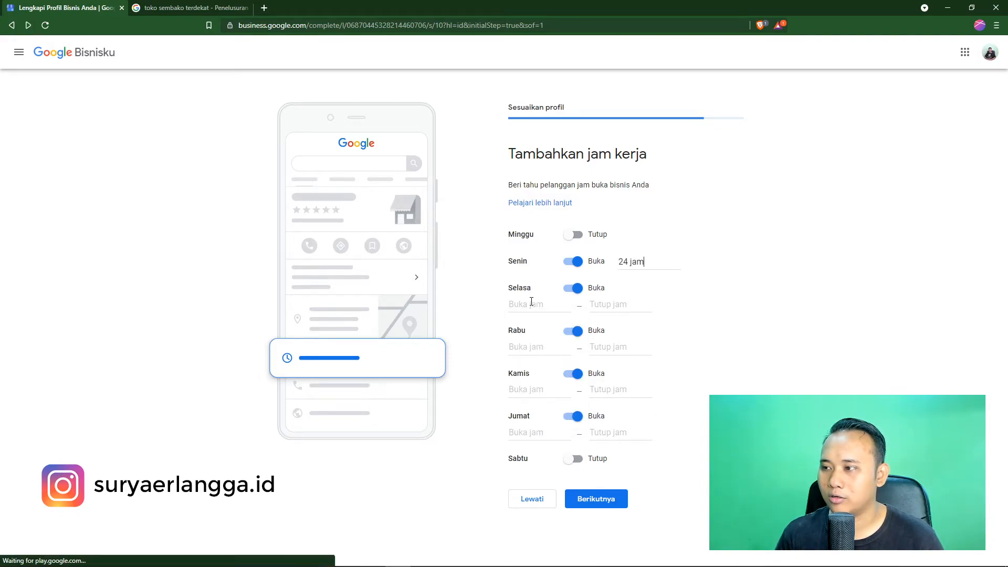
click(632, 264)
click(631, 265)
scroll(545, 341, down, 6)
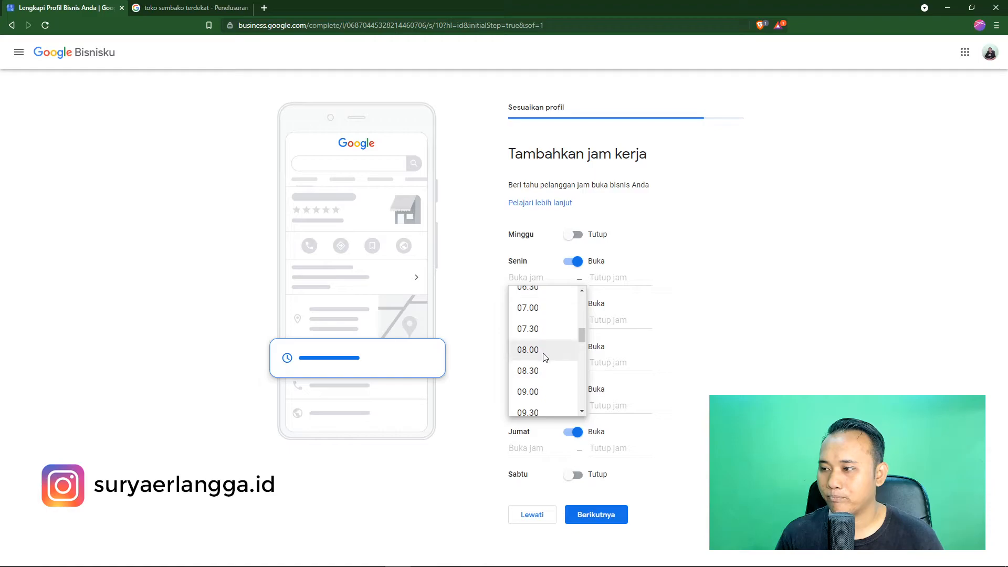
click(543, 356)
click(602, 279)
scroll(618, 352, down, 20)
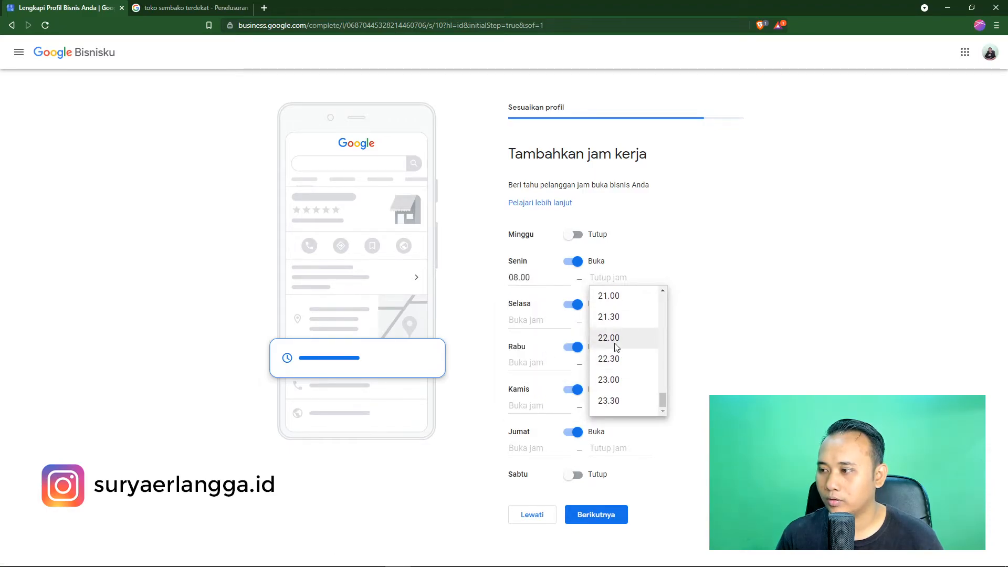
click(610, 295)
- Set Selasa's hours to open 08.00 and close 21.00
click(531, 338)
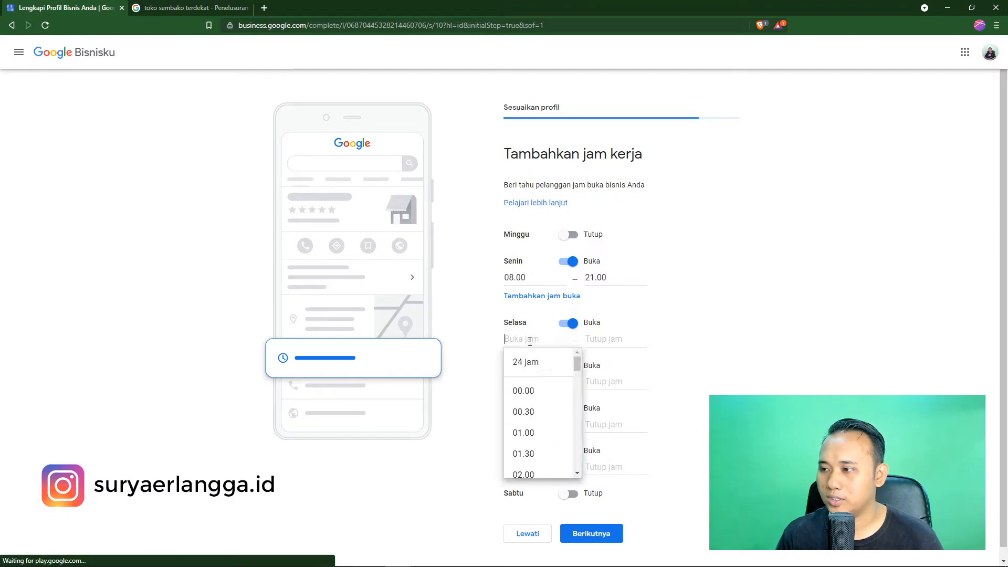
scroll(540, 399, down, 3)
scroll(541, 411, down, 4)
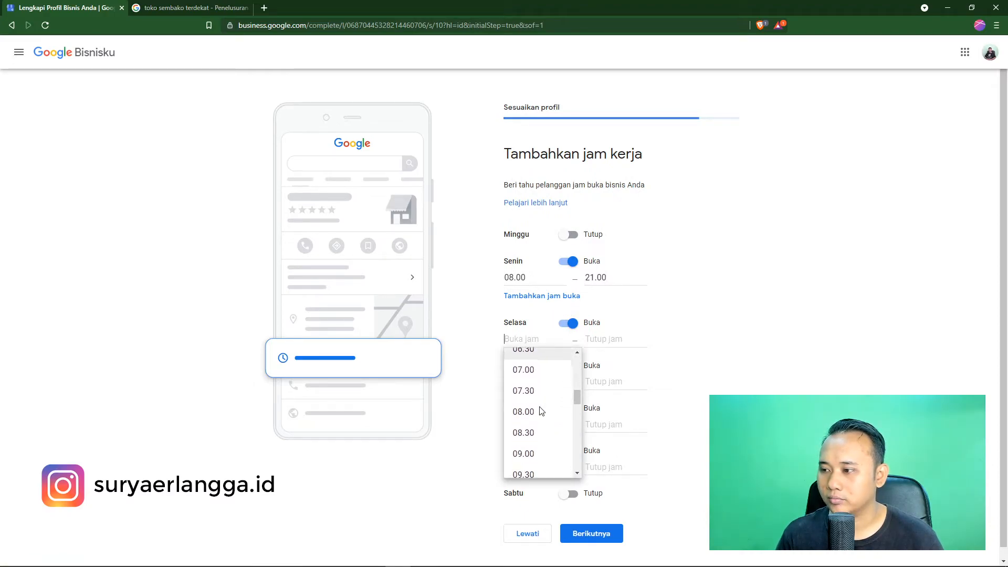
click(541, 411)
click(593, 336)
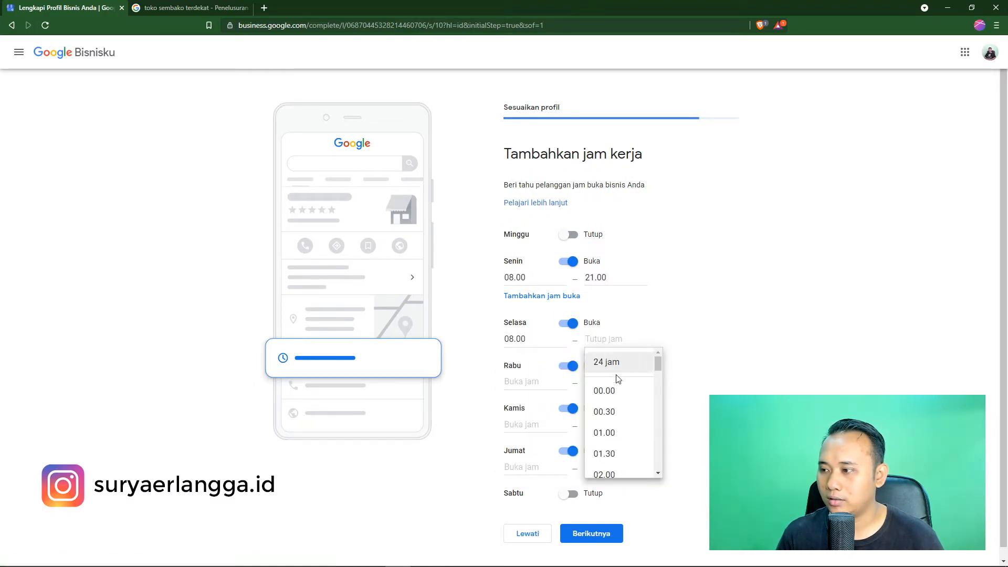
scroll(614, 415, down, 3)
scroll(609, 415, down, 15)
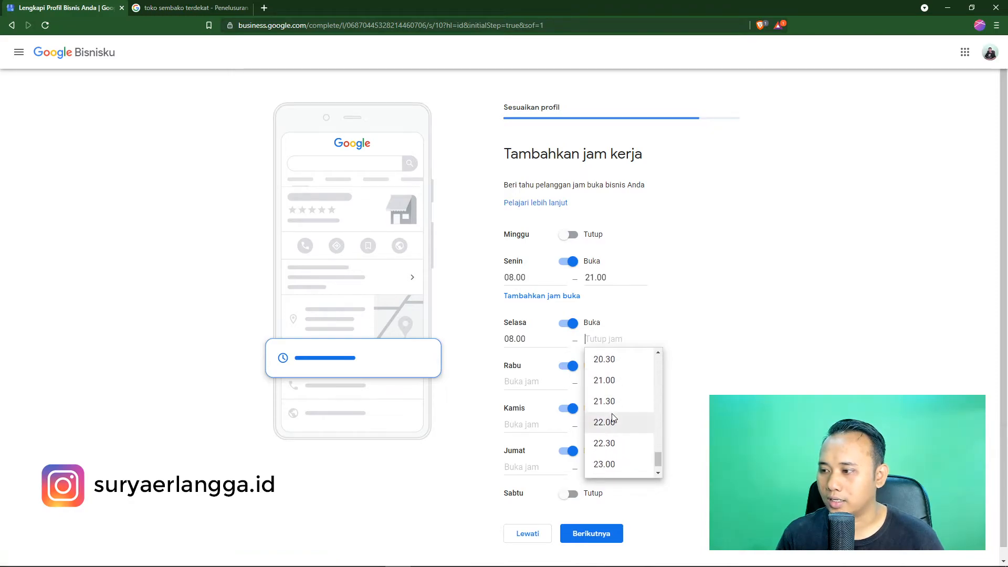
click(610, 388)
- Set Rabu's hours to open 08.00 and close 21.00
click(541, 399)
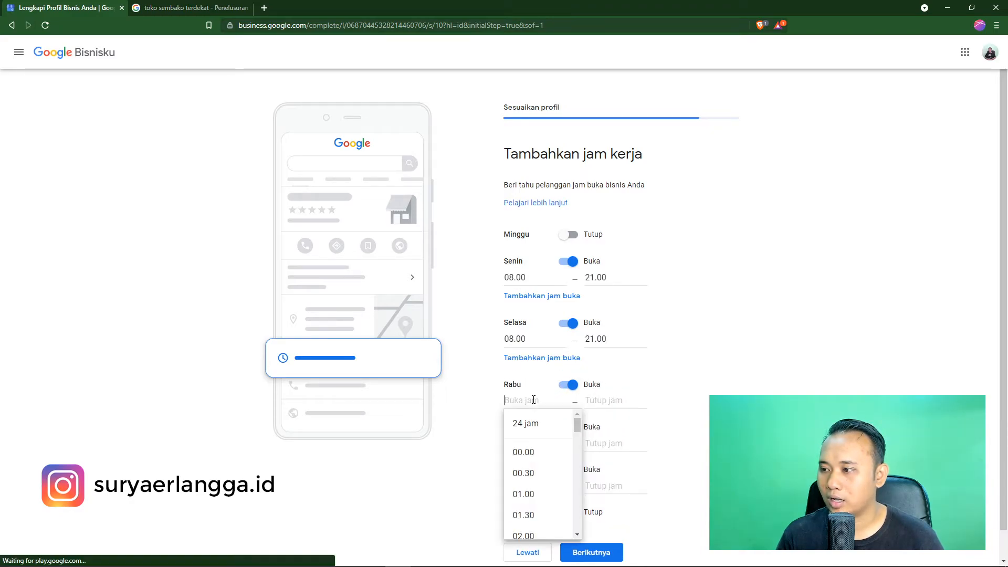
scroll(546, 462, down, 4)
scroll(546, 469, down, 3)
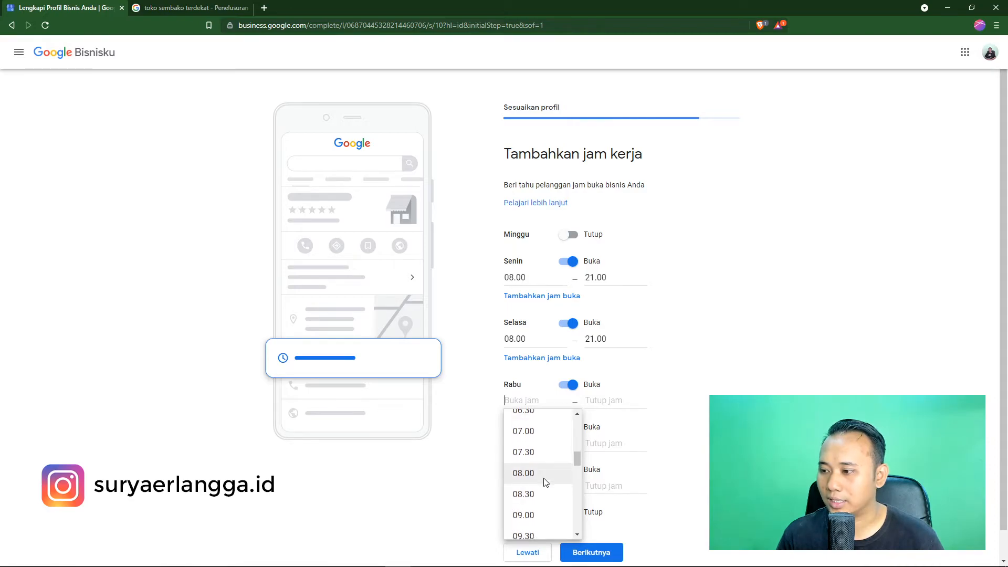
click(542, 477)
click(604, 402)
scroll(603, 460, down, 16)
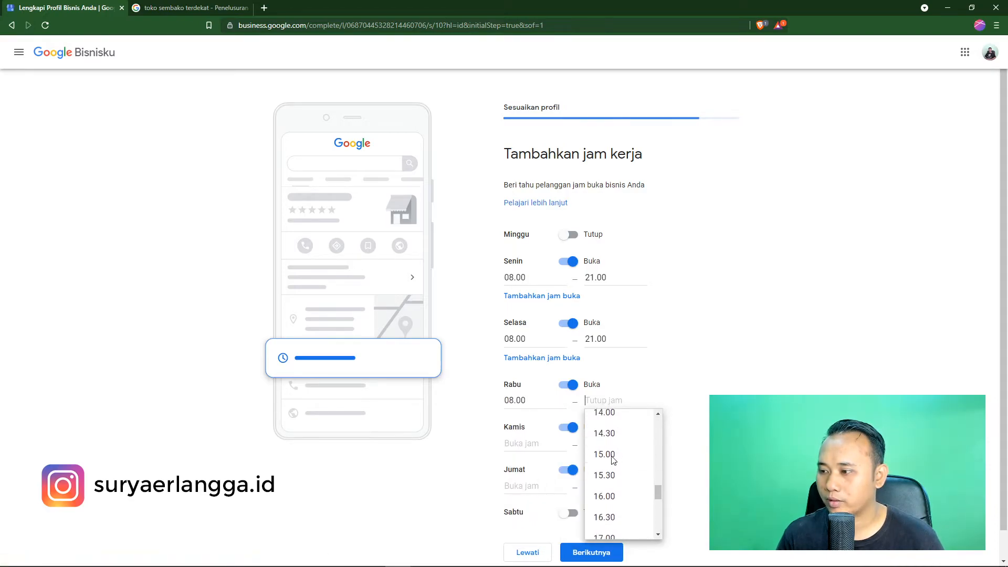
click(604, 419)
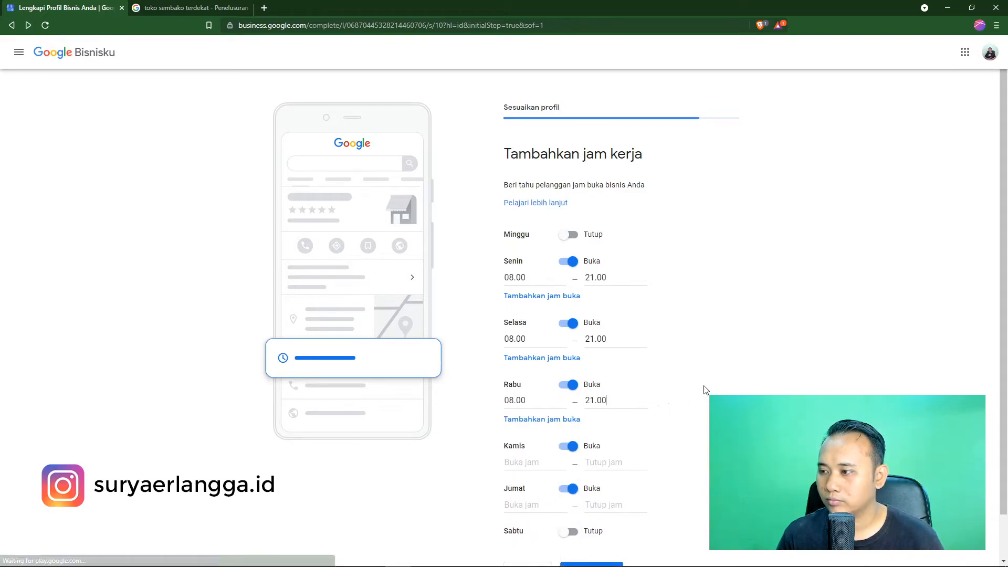
scroll(704, 392, down, 1)
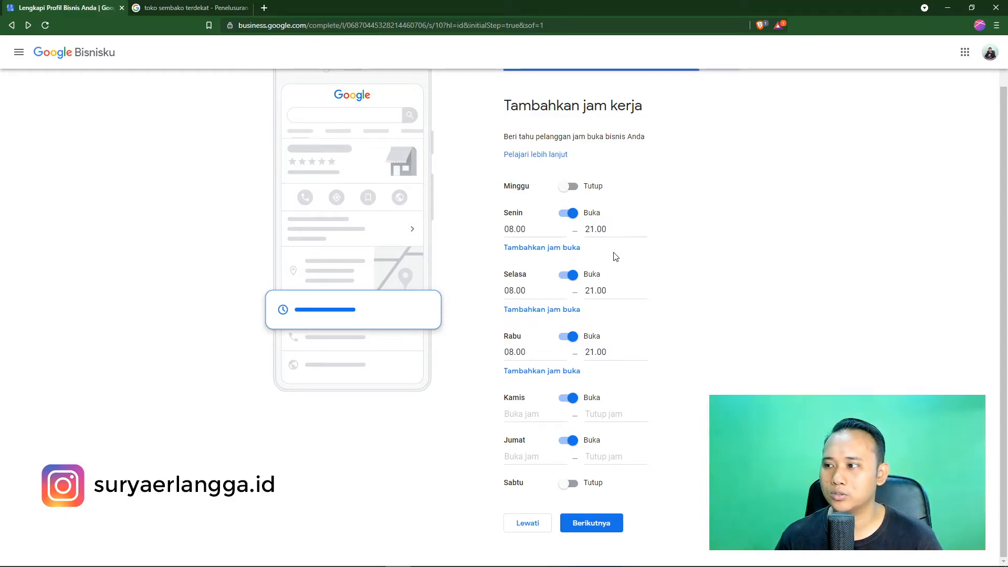
- Mark Minggu as open with hours 08.00–21.00
click(569, 186)
click(534, 203)
scroll(545, 272, down, 5)
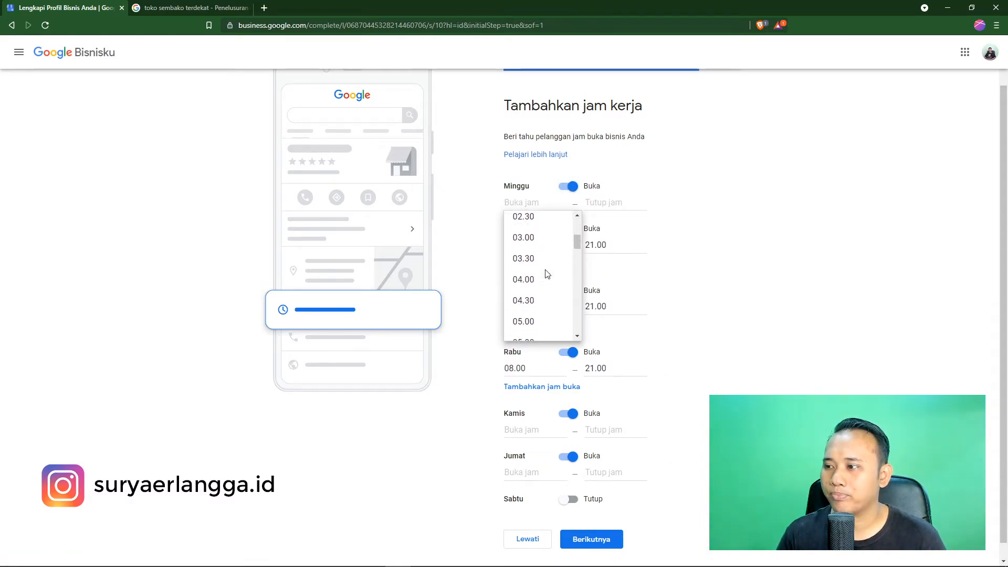
click(545, 326)
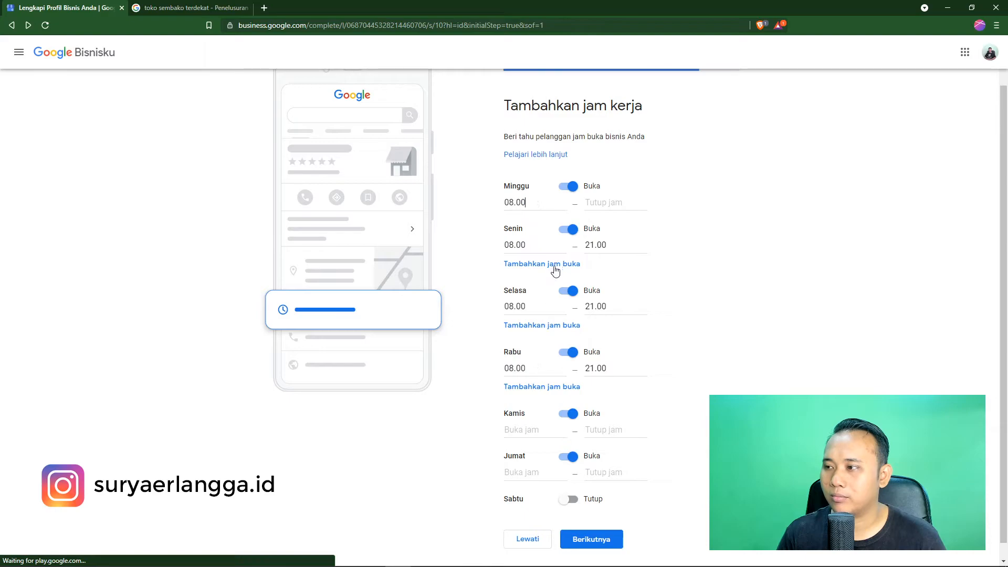
click(594, 203)
scroll(618, 274, down, 2)
scroll(618, 277, down, 15)
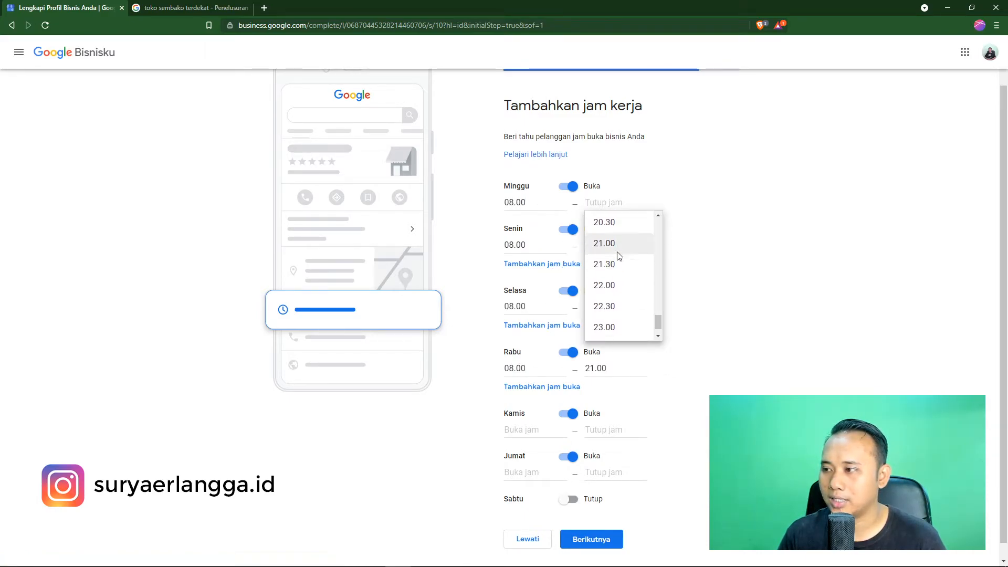
click(617, 251)
scroll(683, 324, down, 1)
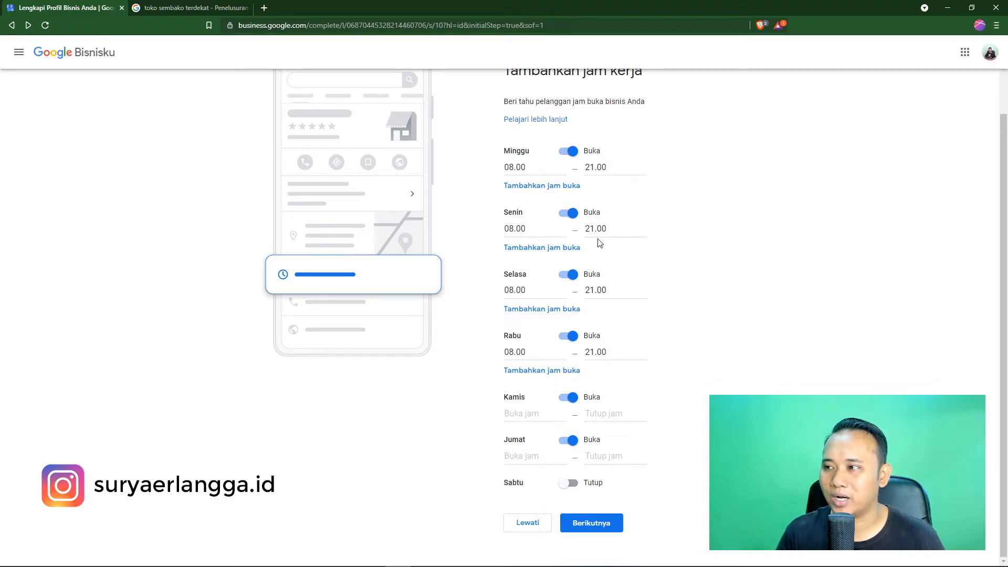
- Set Kamis's hours to open 09.00 and close 21.00
click(522, 413)
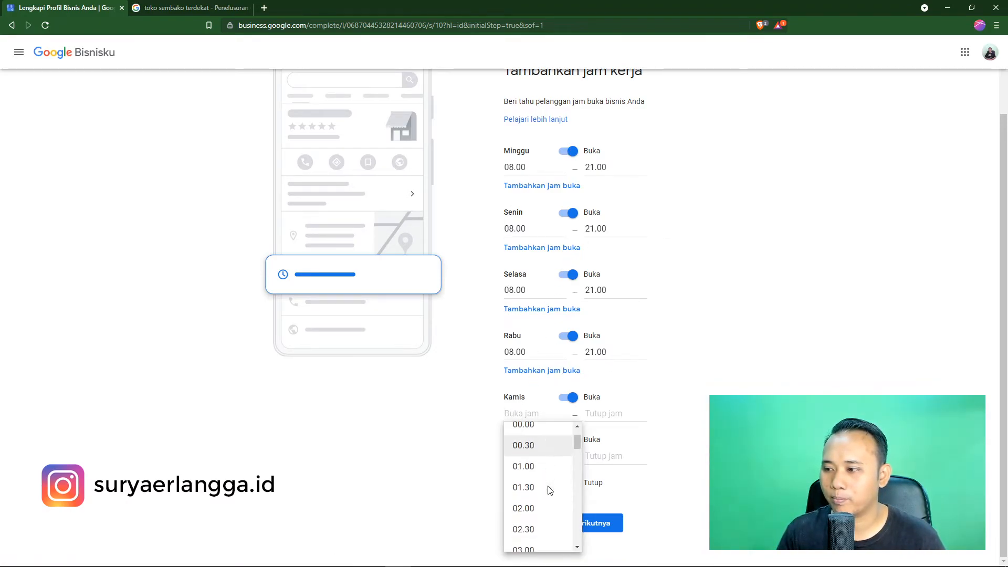
scroll(546, 483, down, 6)
scroll(543, 477, up, 2)
click(541, 478)
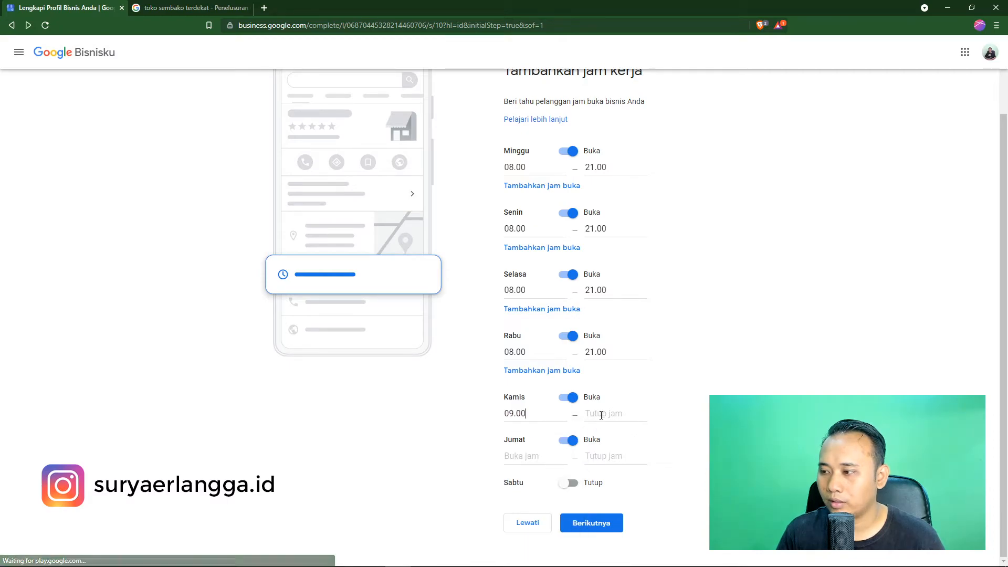
click(600, 416)
scroll(625, 479, down, 12)
scroll(620, 478, down, 5)
click(614, 434)
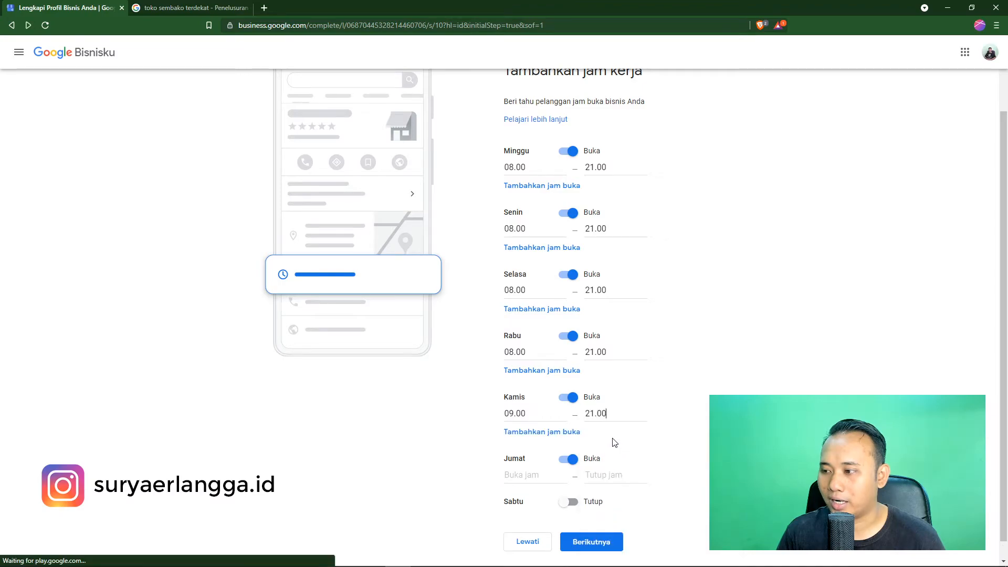
- Make Jumat and Sabtu open 24 jam
click(541, 475)
click(554, 501)
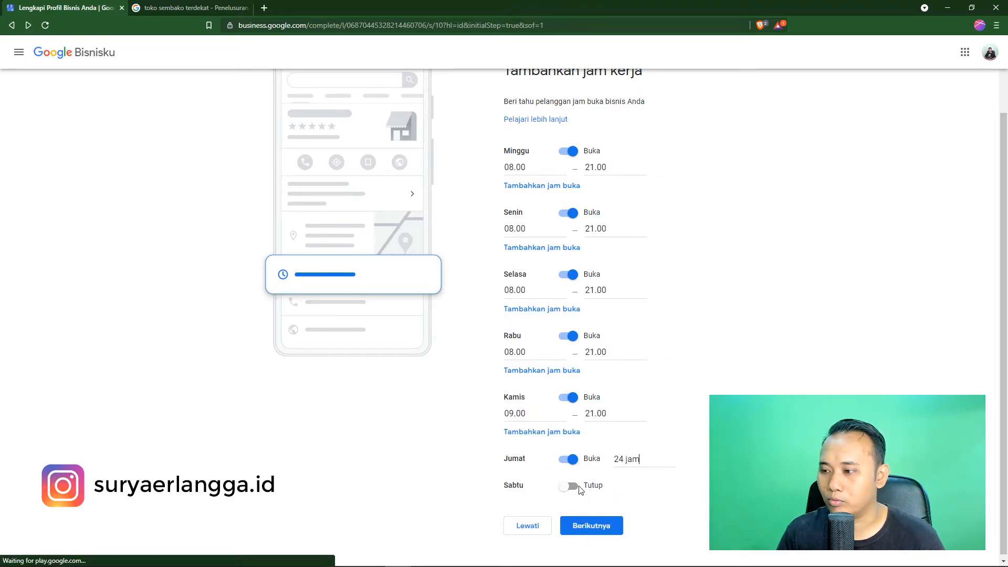
click(579, 488)
click(530, 483)
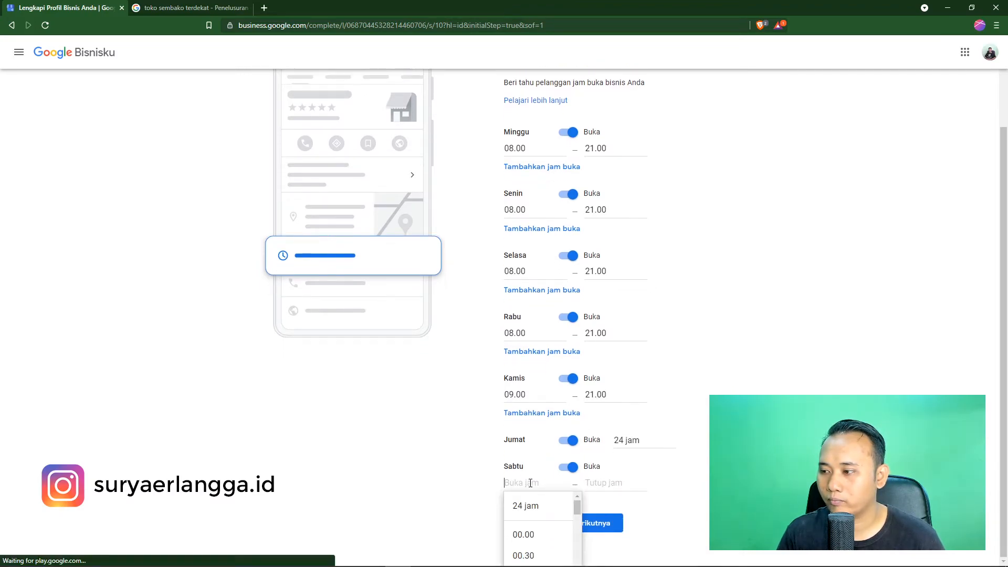
click(526, 506)
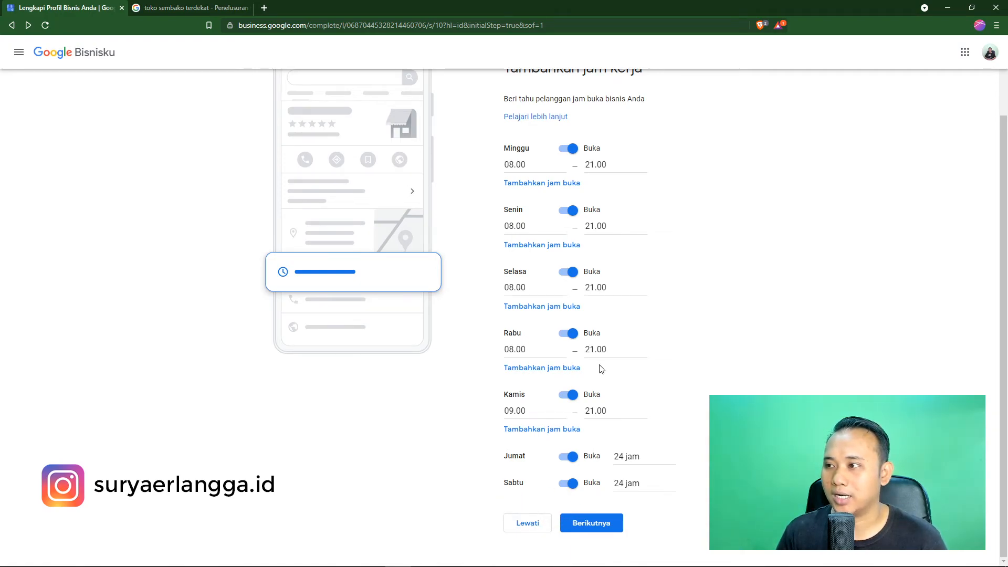
scroll(601, 369, up, 2)
scroll(615, 356, down, 2)
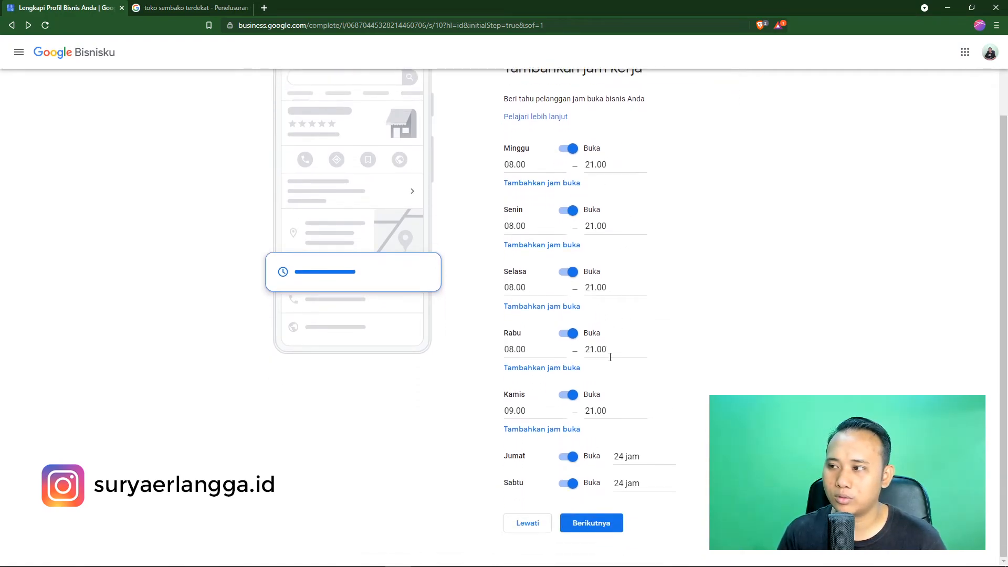
- Save the weekly hours, keep 'Menerima Pesan' switched on, and continue
click(597, 531)
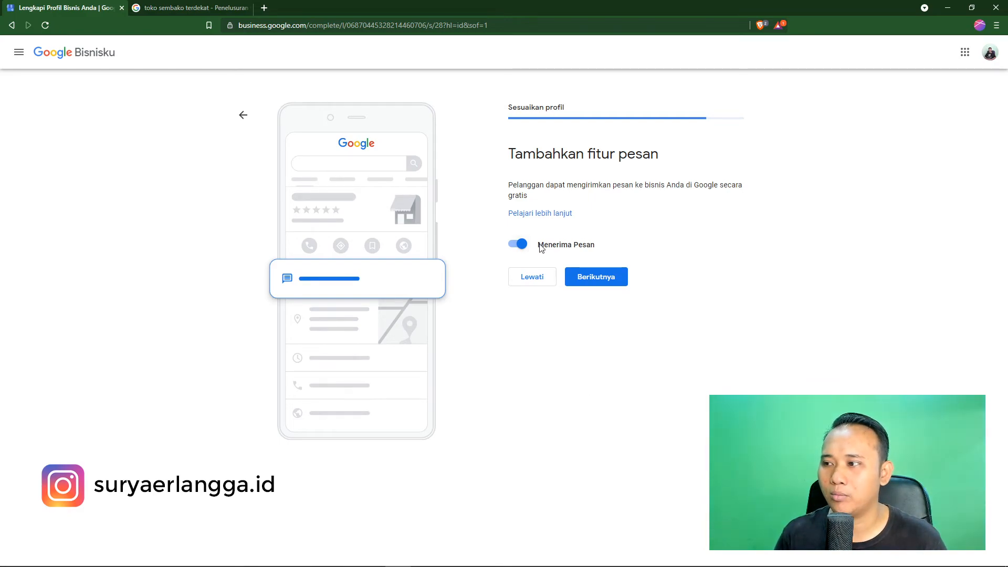
click(519, 245)
click(521, 248)
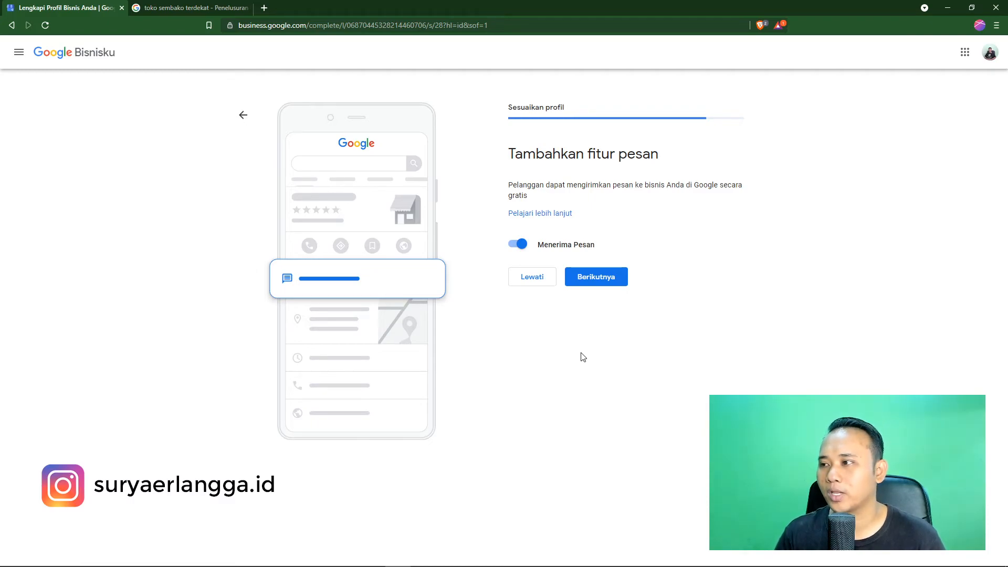
click(597, 283)
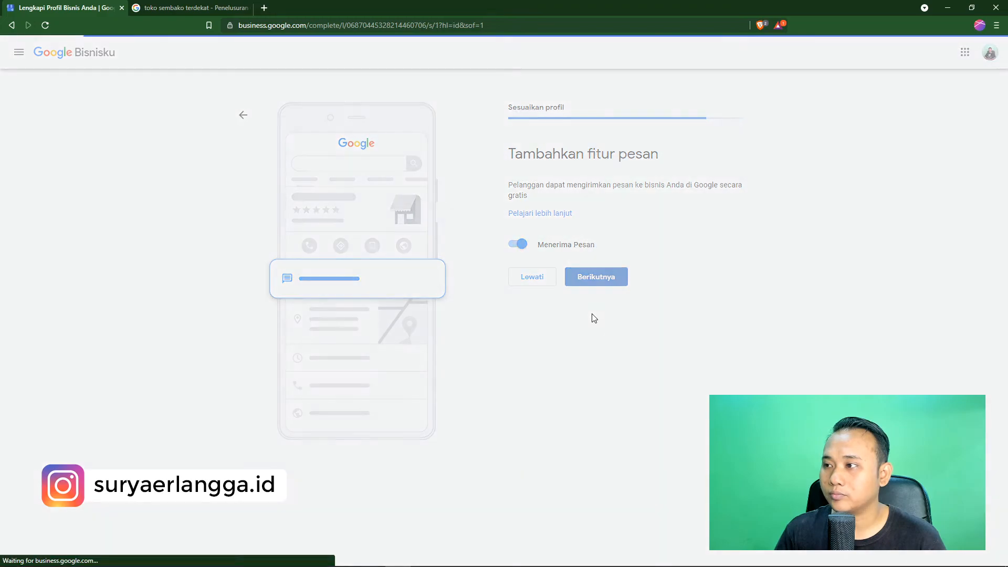